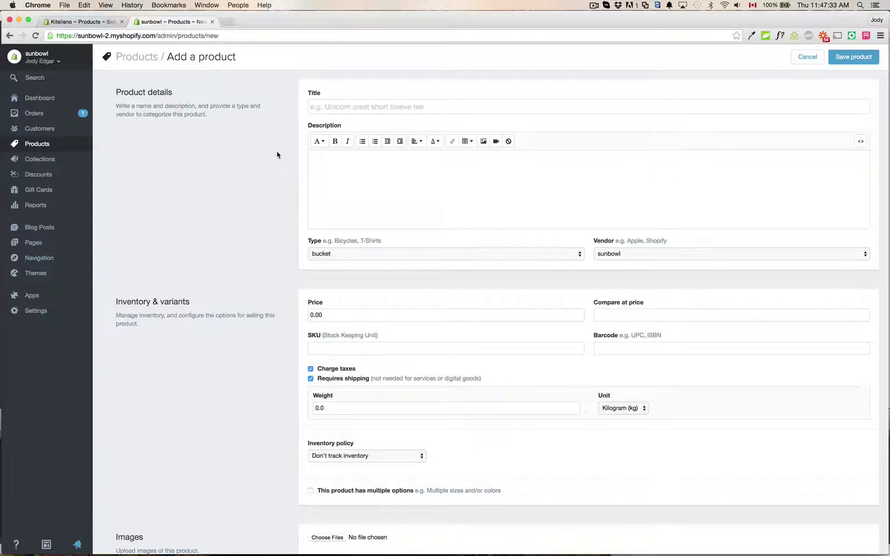
Step: Switch to the Kitsilano store's browser tab showing the Side Table product page
click(90, 23)
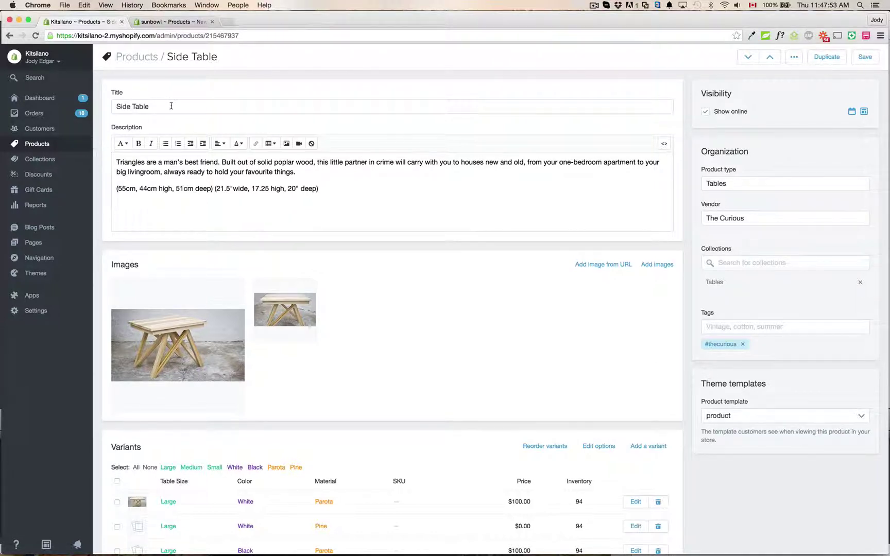
Step: Go back to the Kitsilano store's All Products list from the sidebar
click(37, 144)
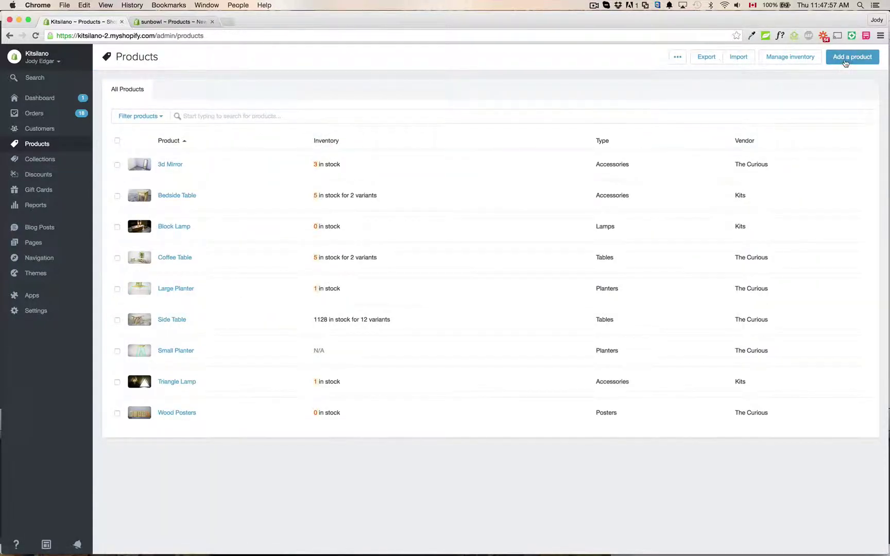
Step: Start a new product titled 'Short Sleeve T-shirt' and move to its description
click(850, 60)
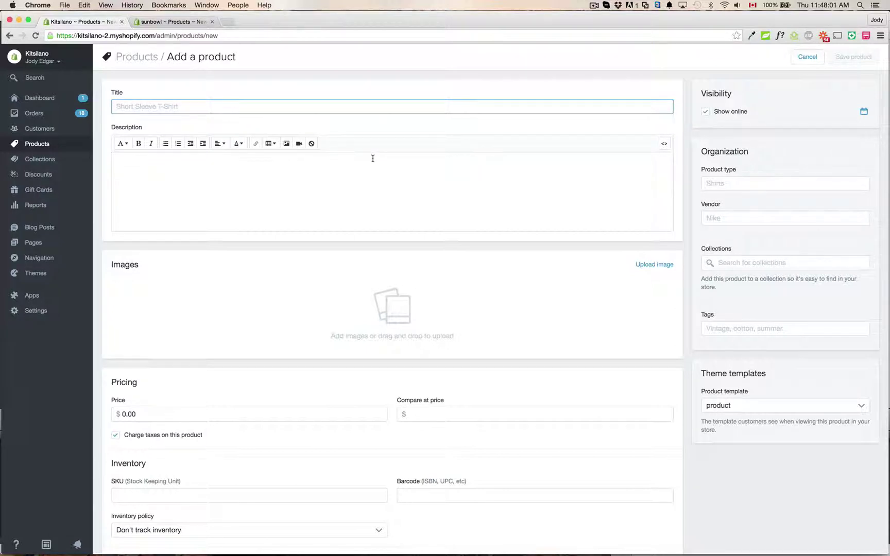
text(Sho)
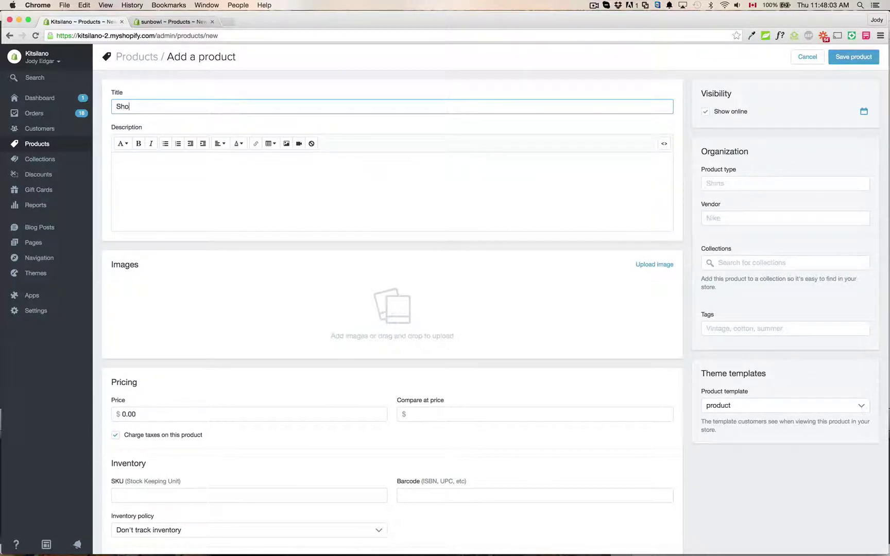
text(rt Sleeve T-shirt)
key(Tab)
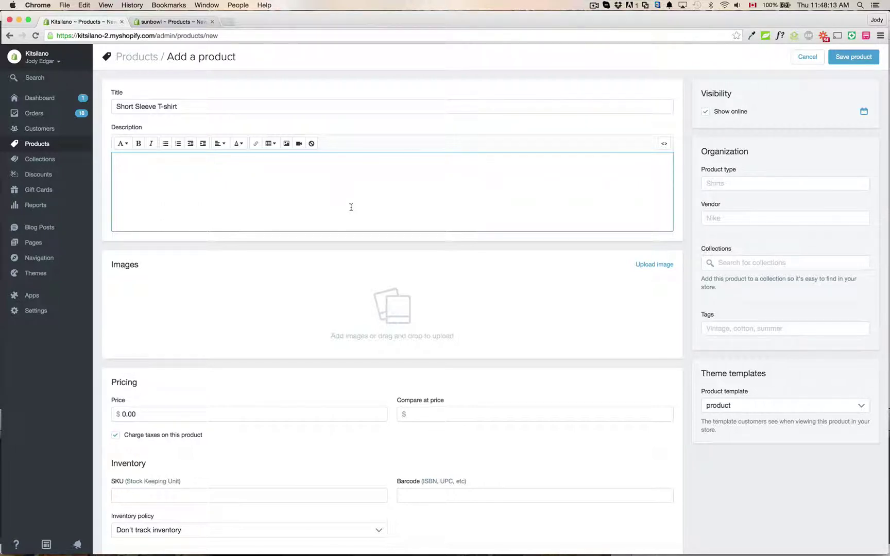
Step: Enter '<h1>Title</h1>' in the HTML description so Title shows as a large heading
click(664, 143)
click(534, 194)
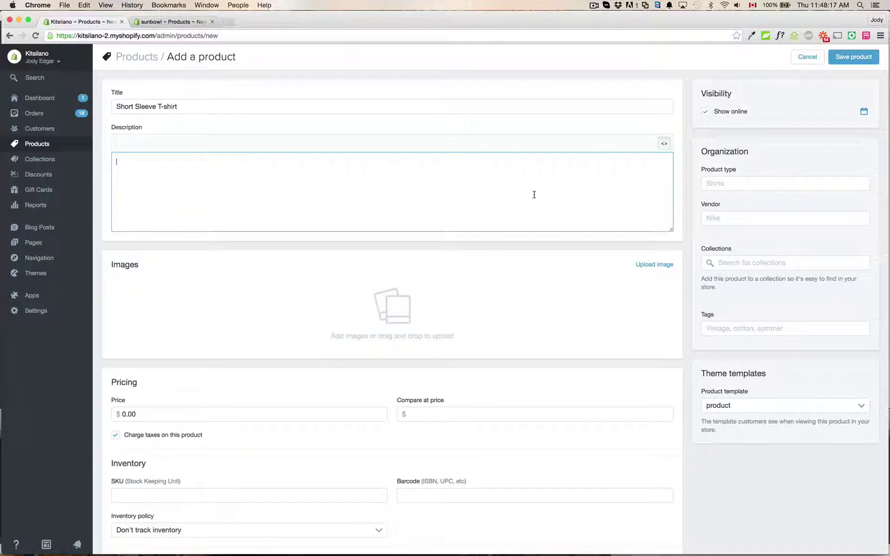
text(<h1>Title)
click(665, 144)
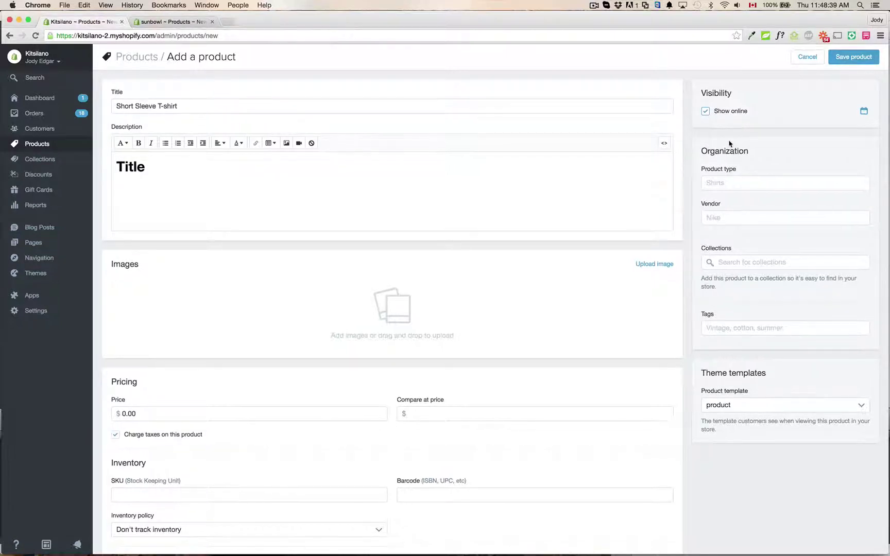
Step: Compare with the sunbowl store's new-product form, then return to the Kitsilano product
scroll(727, 142, down, 1)
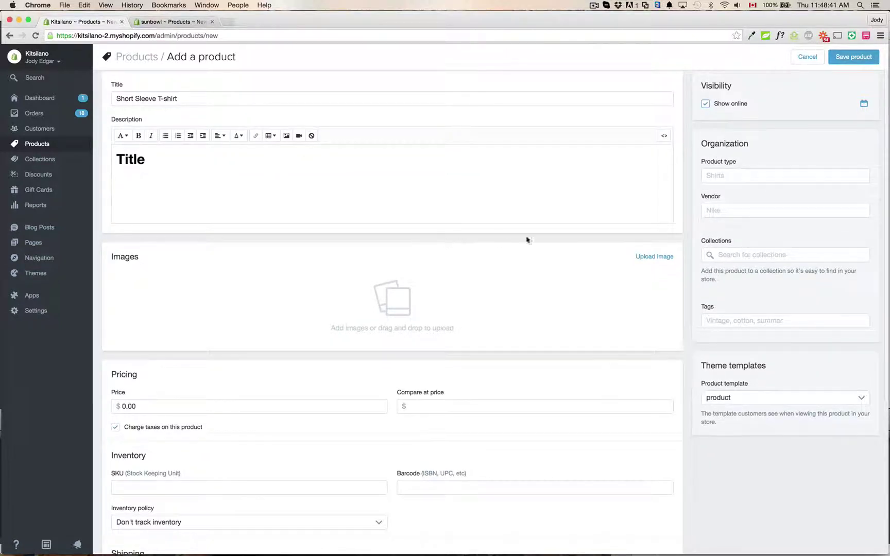
click(173, 22)
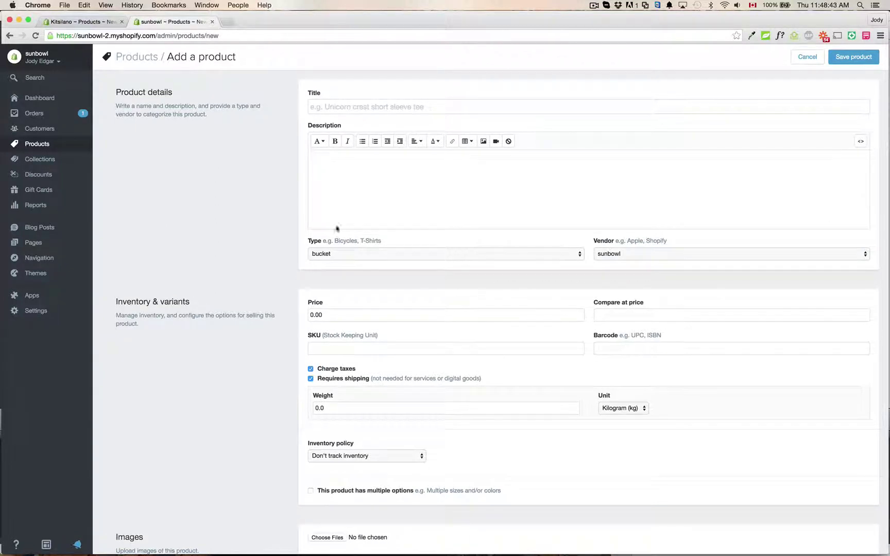
click(77, 22)
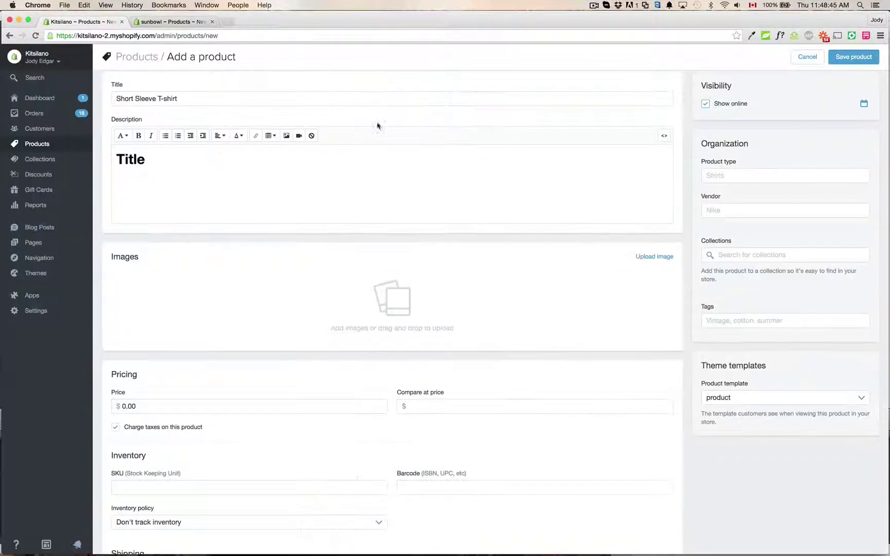
Step: Set product type to Shirt and vendor to Nike, checking the existing suggestions
click(736, 174)
text(Shirt)
key(Tab)
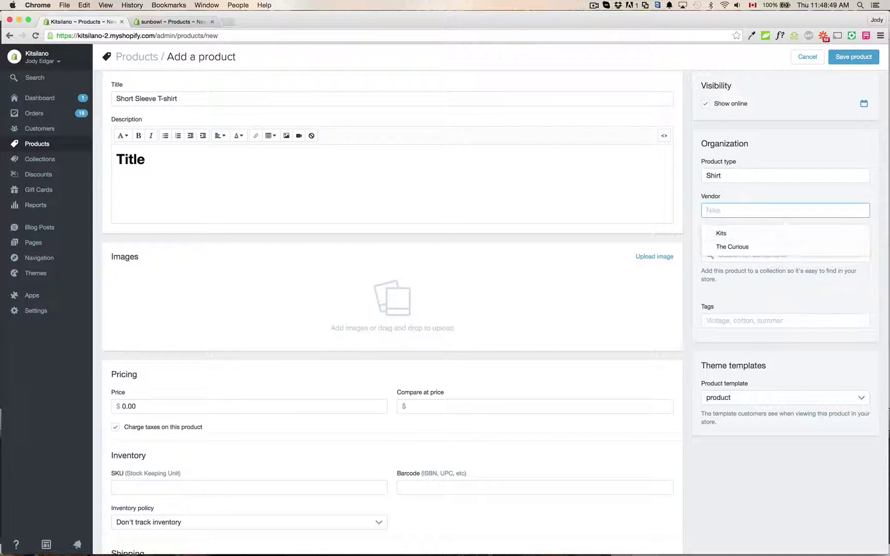
text(Nike)
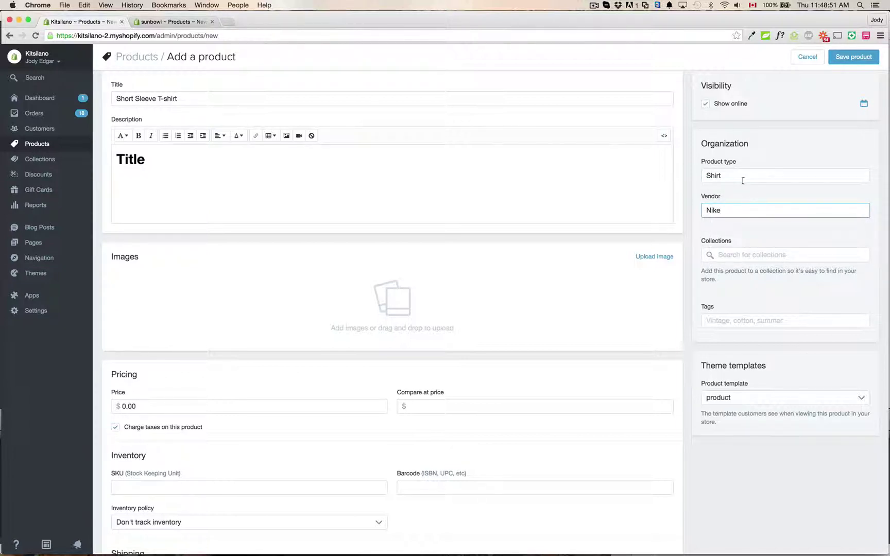
click(742, 180)
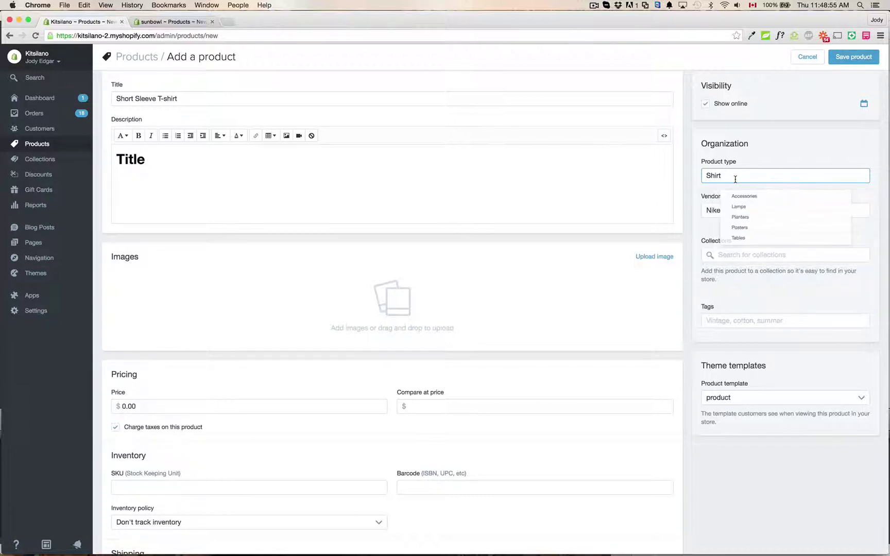
click(733, 209)
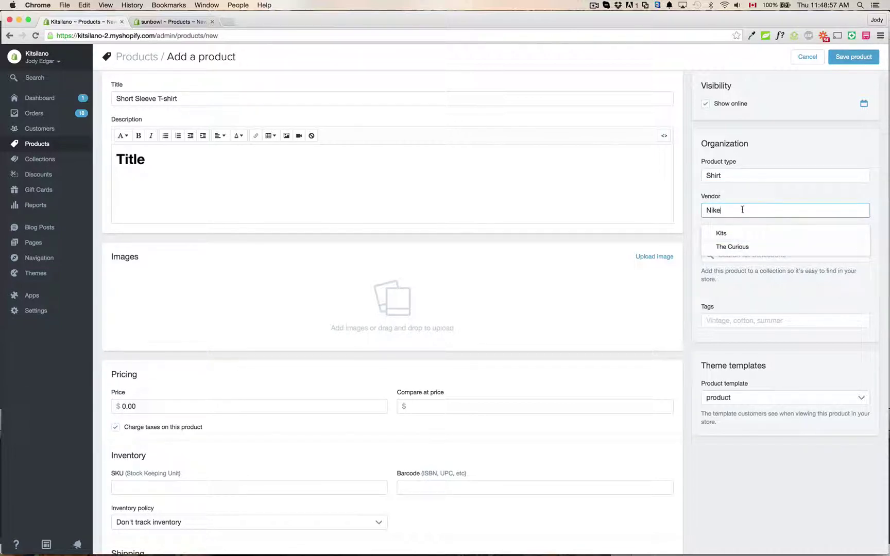
click(737, 176)
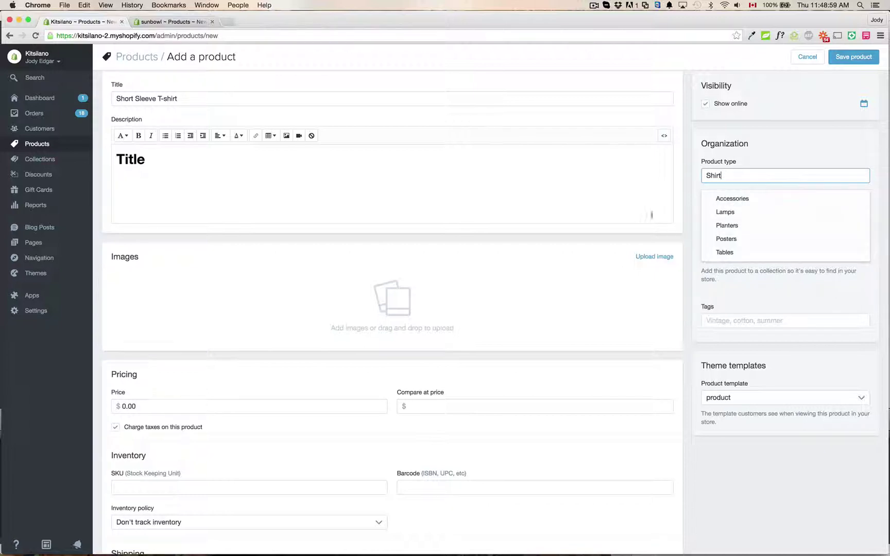
click(696, 159)
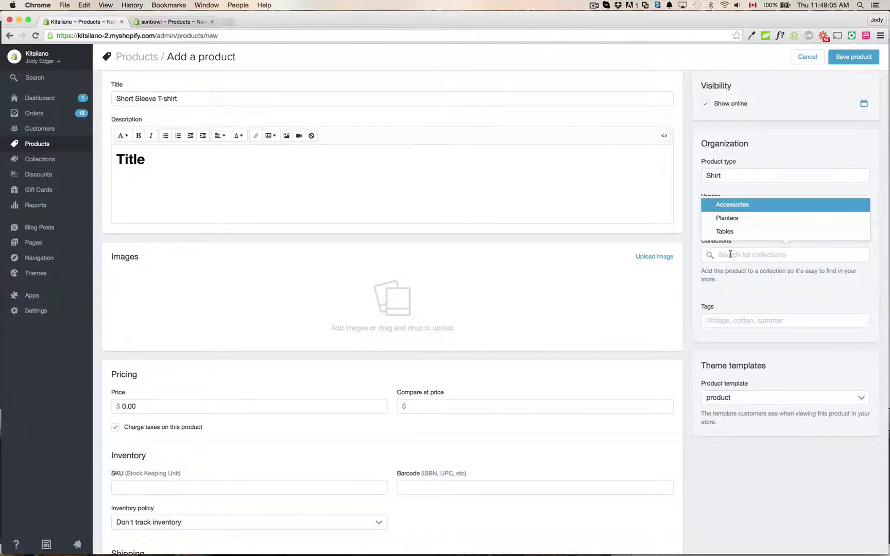
click(163, 22)
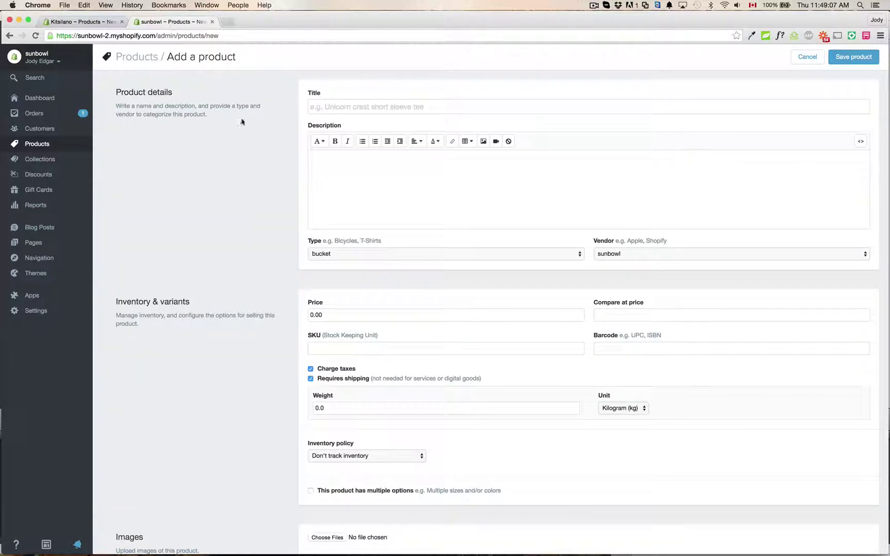
scroll(237, 169, down, 10)
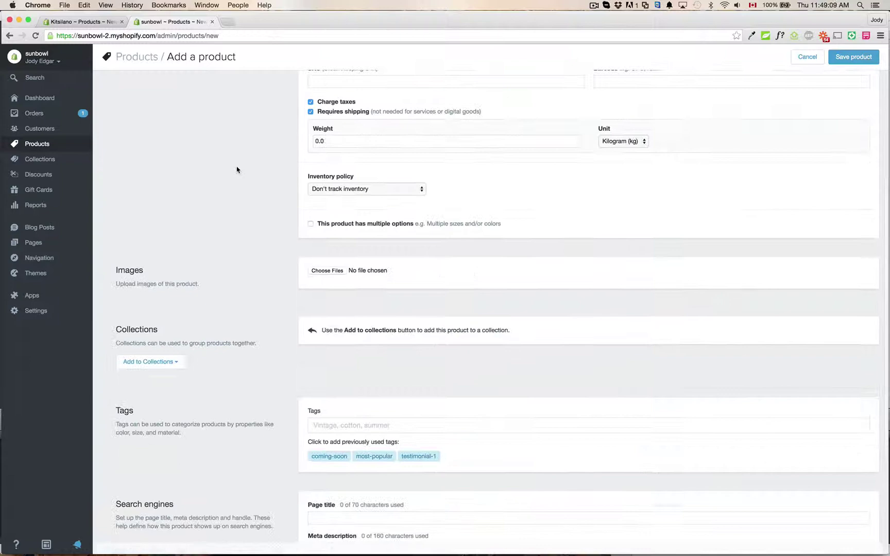
scroll(237, 167, up, 4)
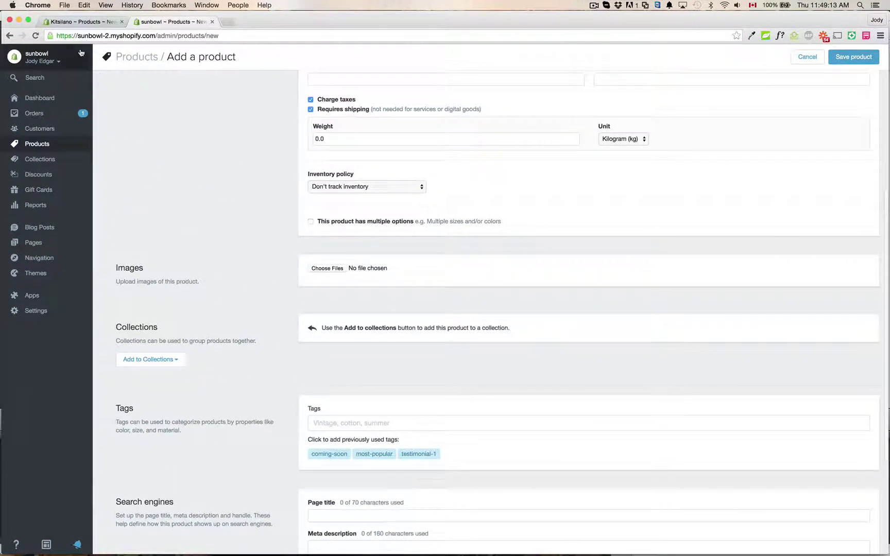
click(89, 23)
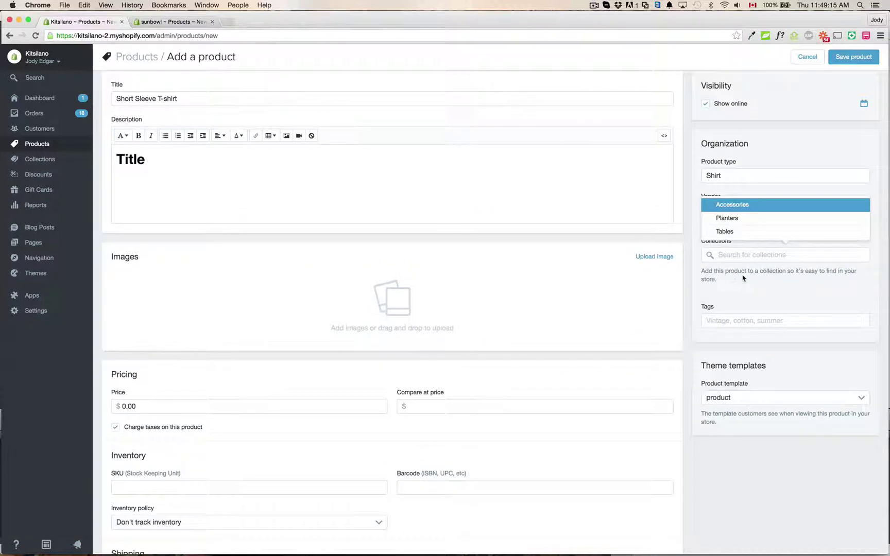
click(726, 320)
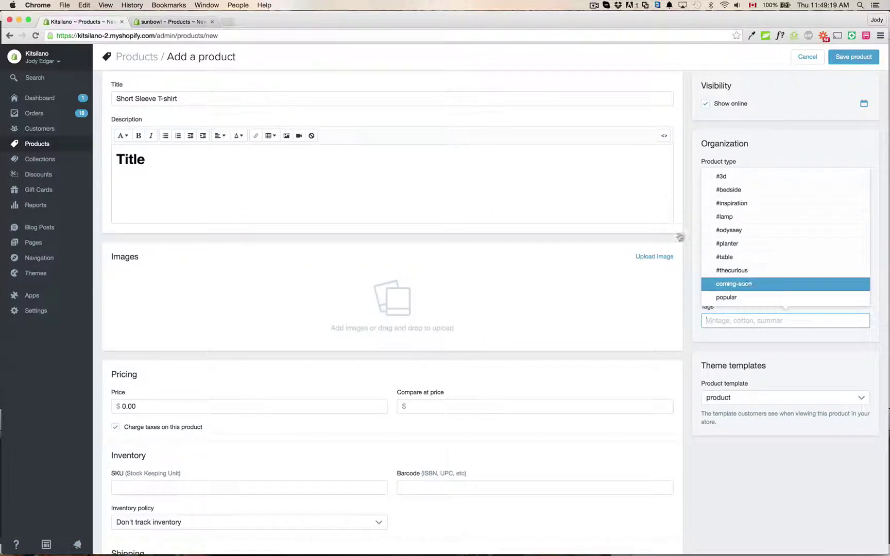
click(169, 24)
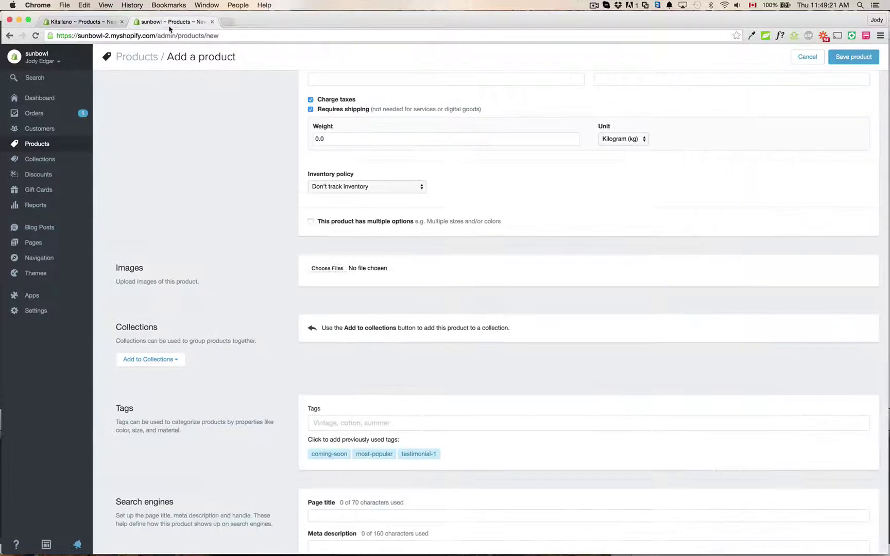
scroll(171, 264, down, 5)
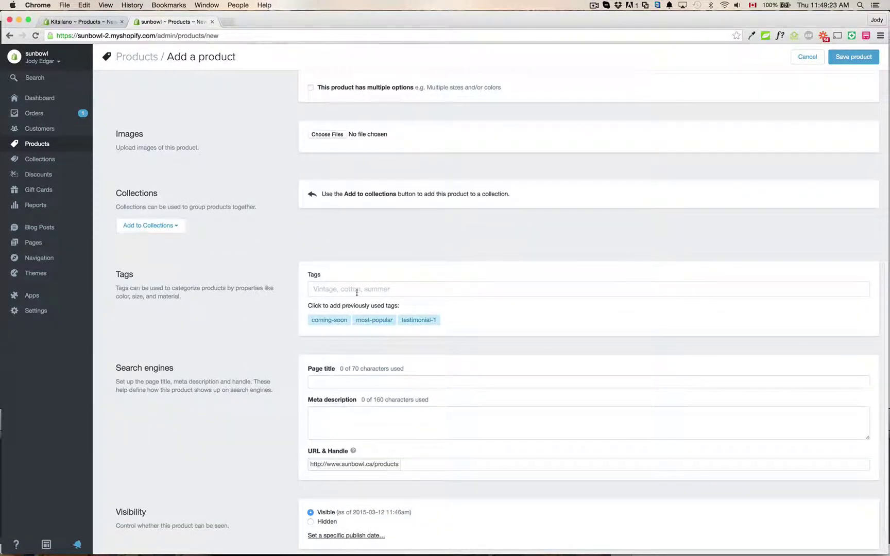
click(104, 21)
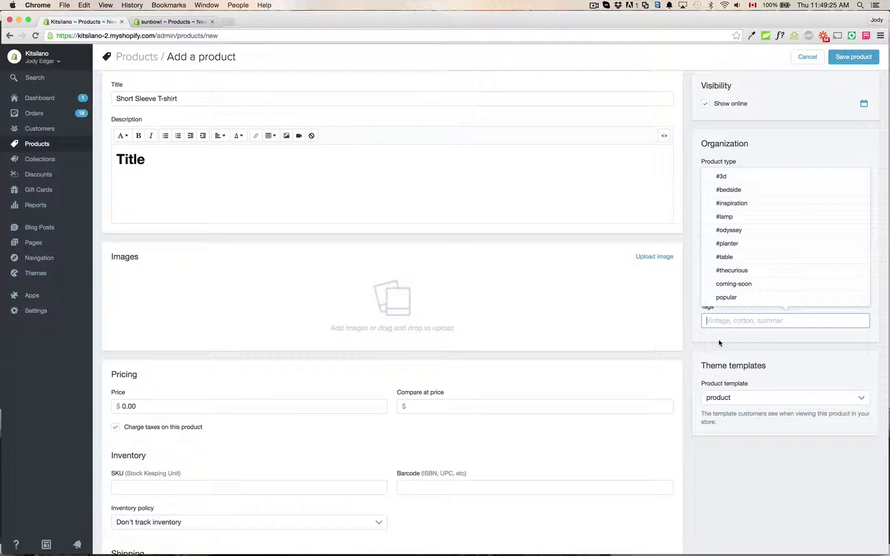
click(172, 22)
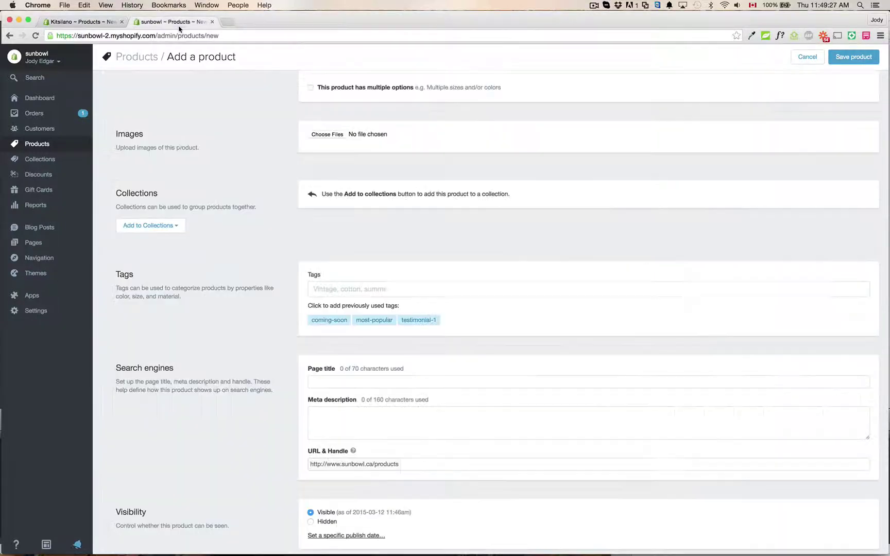
scroll(225, 273, down, 1)
scroll(225, 273, down, 1)
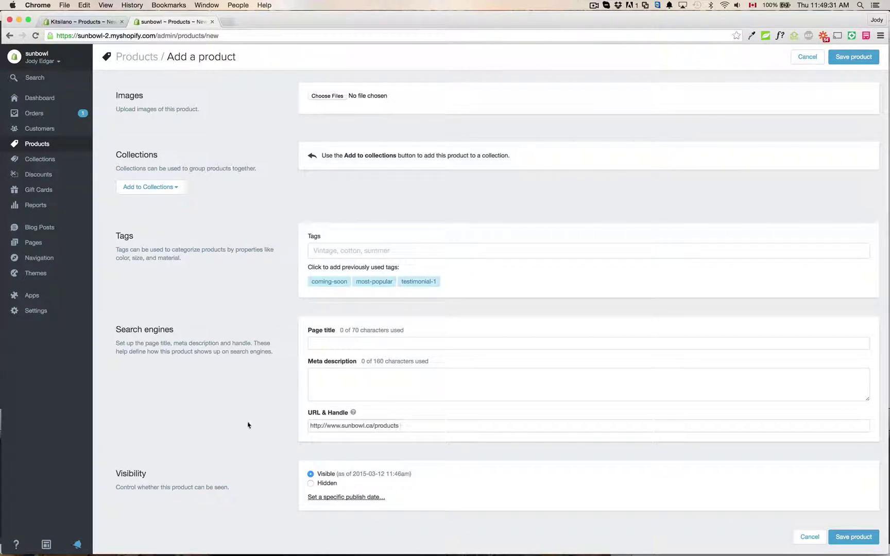
scroll(252, 409, up, 10)
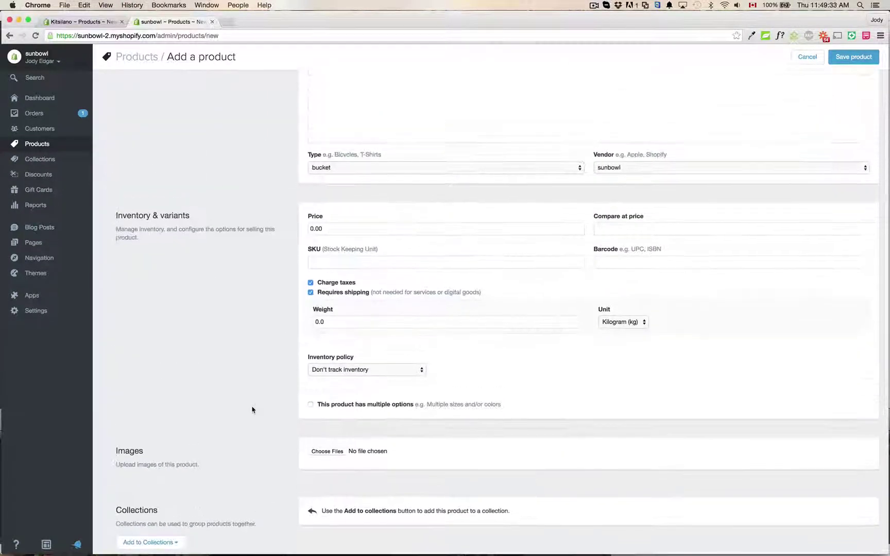
scroll(252, 409, up, 2)
Step: Return to the Kitsilano new-admin product form and keep 'product' as the product template
click(90, 37)
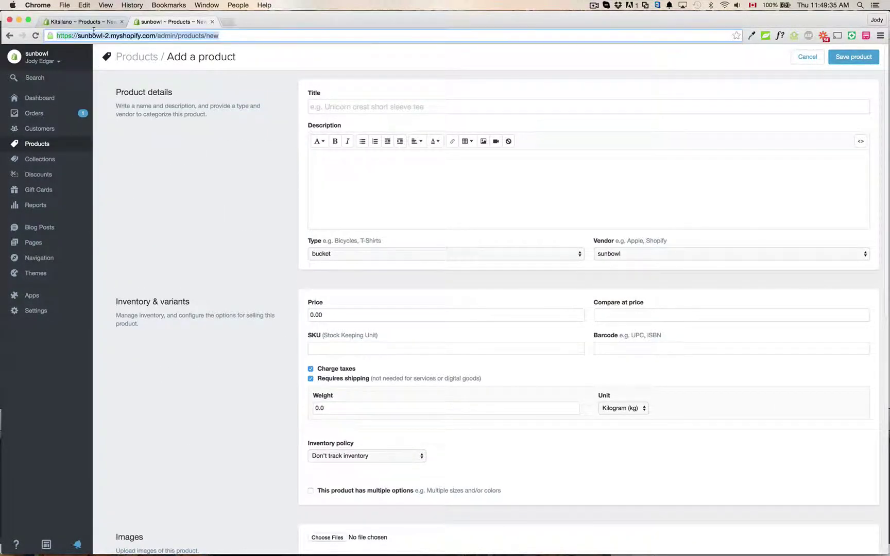
click(95, 25)
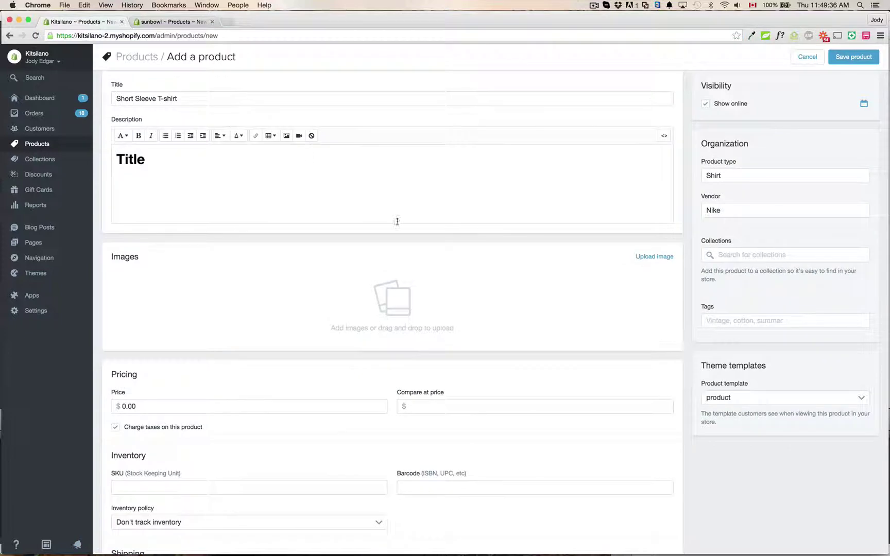
click(780, 400)
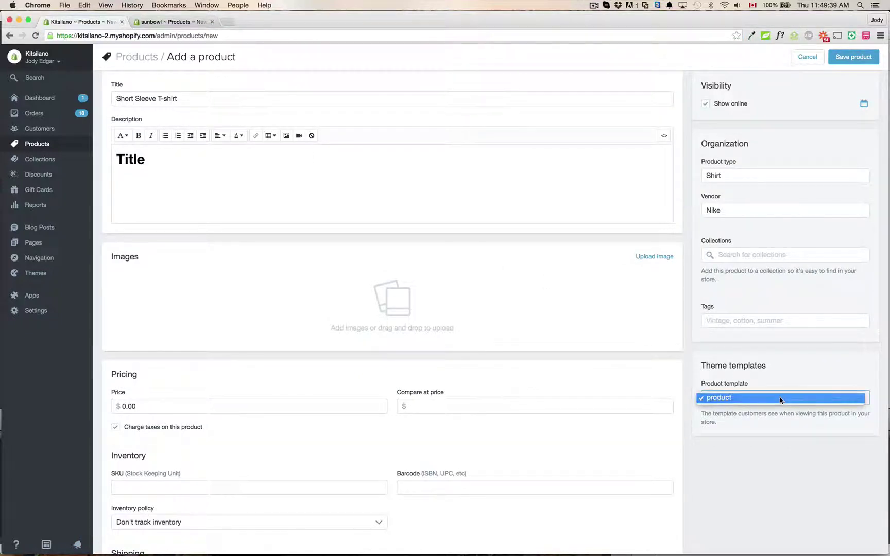
click(770, 397)
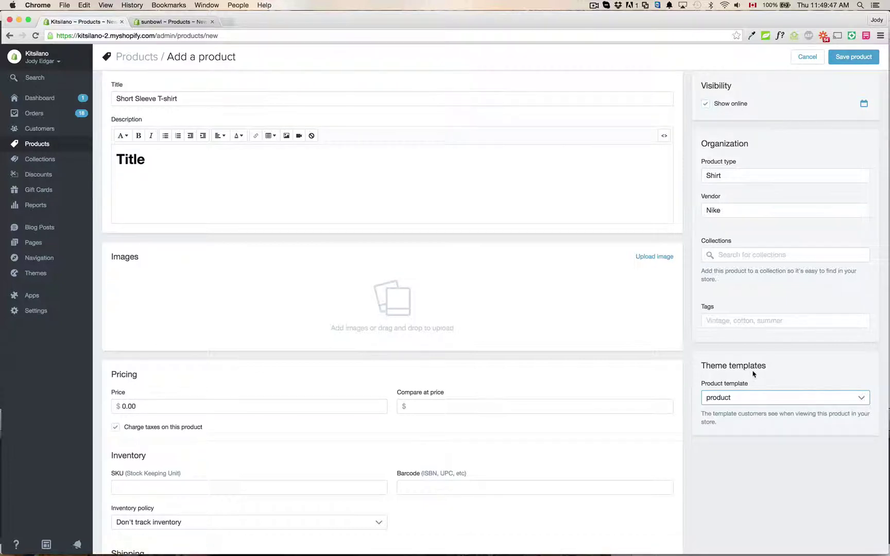
click(750, 398)
click(751, 393)
Step: Upload awesome-code-typography-hd-wallpaper-1920x1080-2616.jpg from the Desktop as the product image
scroll(497, 300, down, 1)
scroll(498, 300, down, 2)
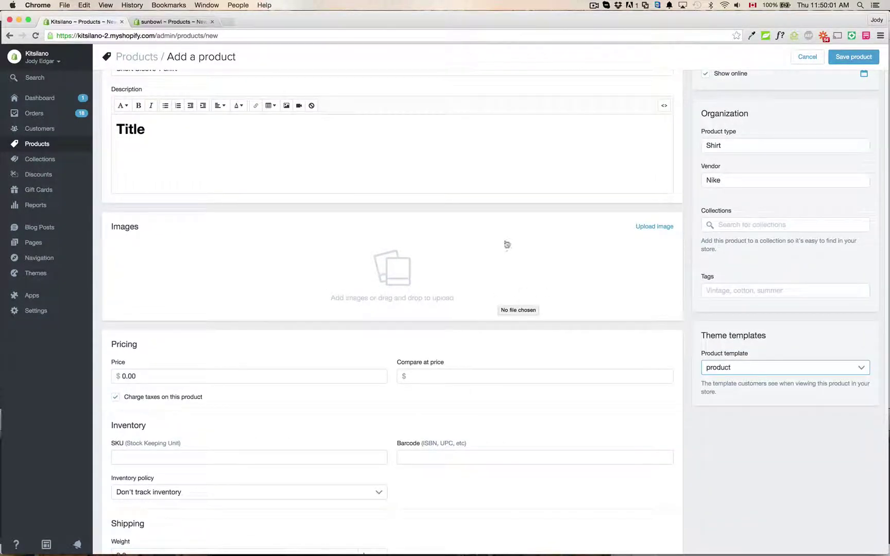
click(644, 229)
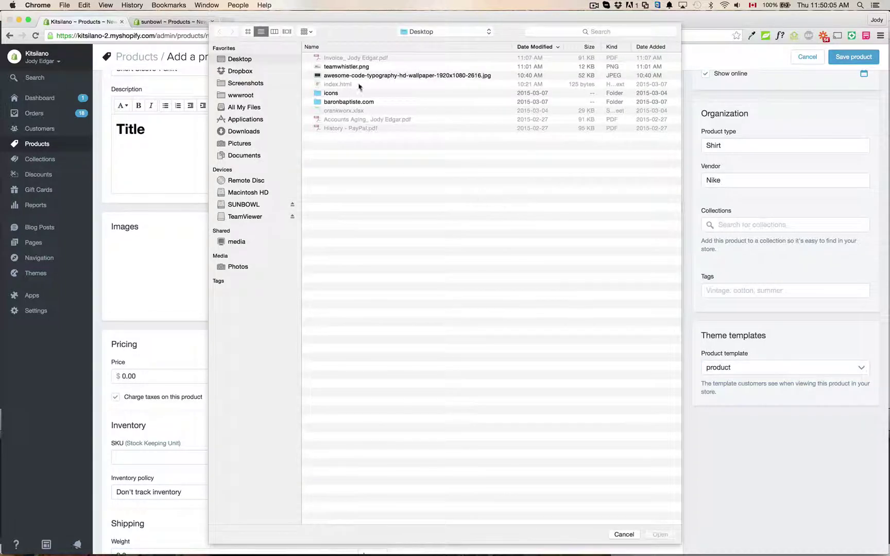
click(408, 75)
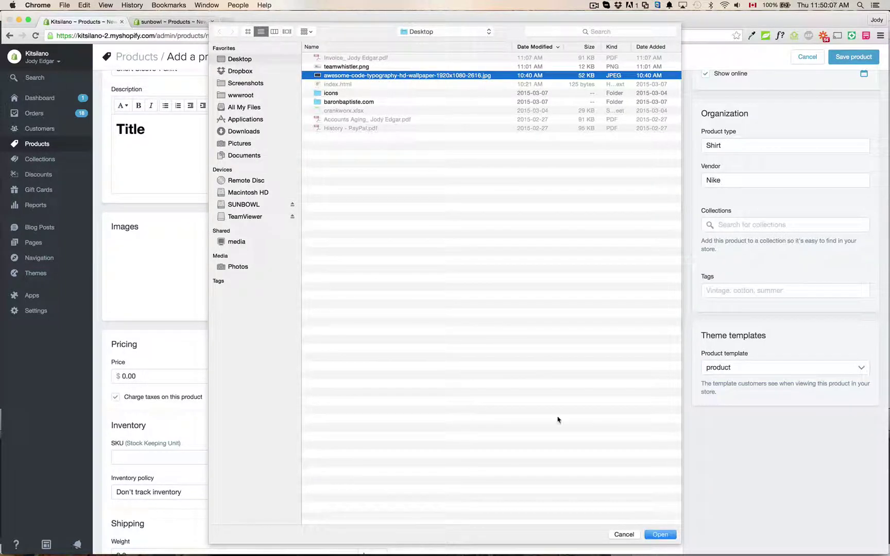
click(662, 537)
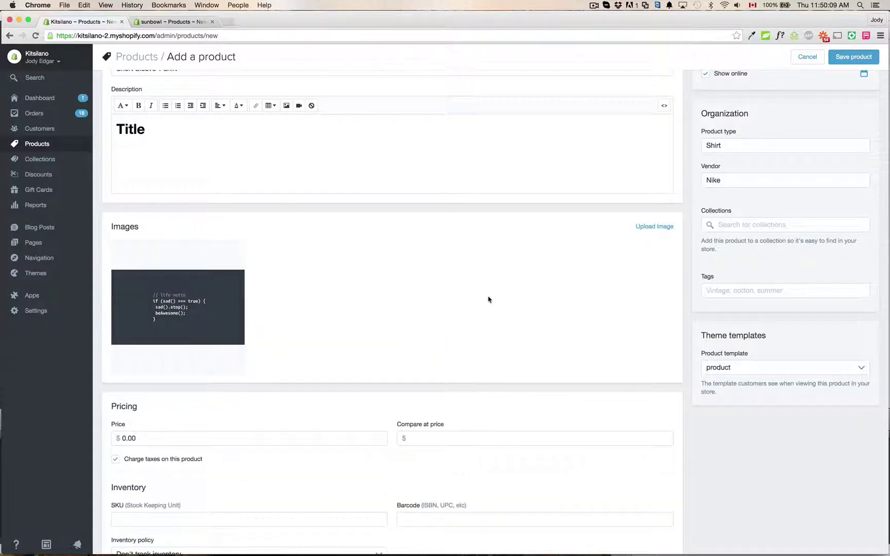
scroll(365, 296, down, 3)
mouse_move(167, 273)
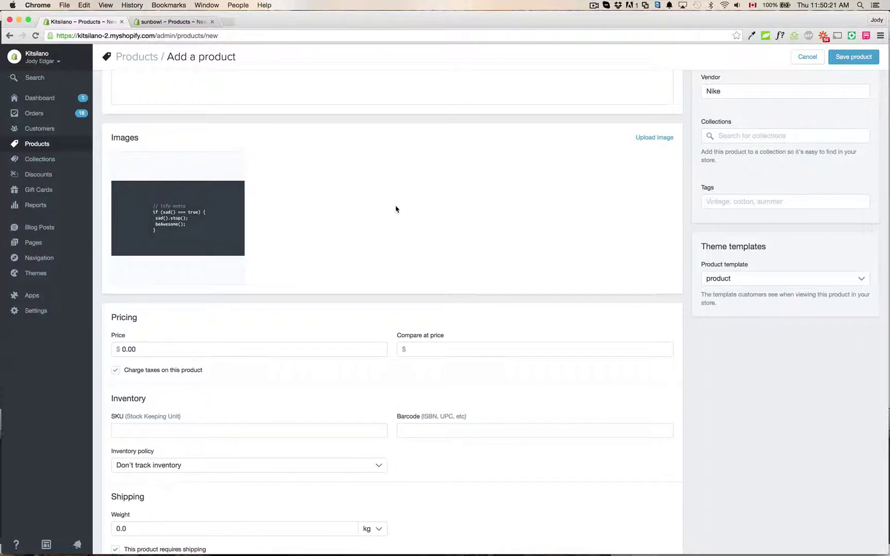
scroll(396, 208, down, 5)
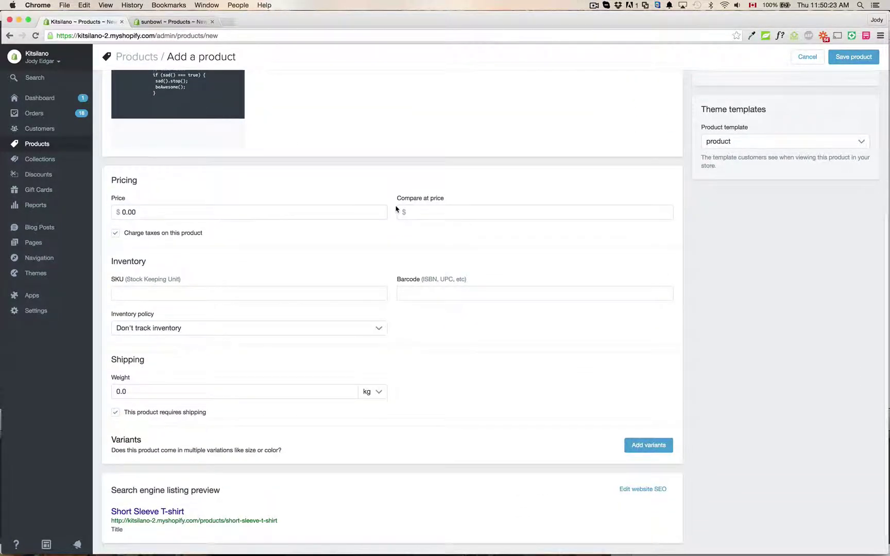
scroll(396, 208, down, 1)
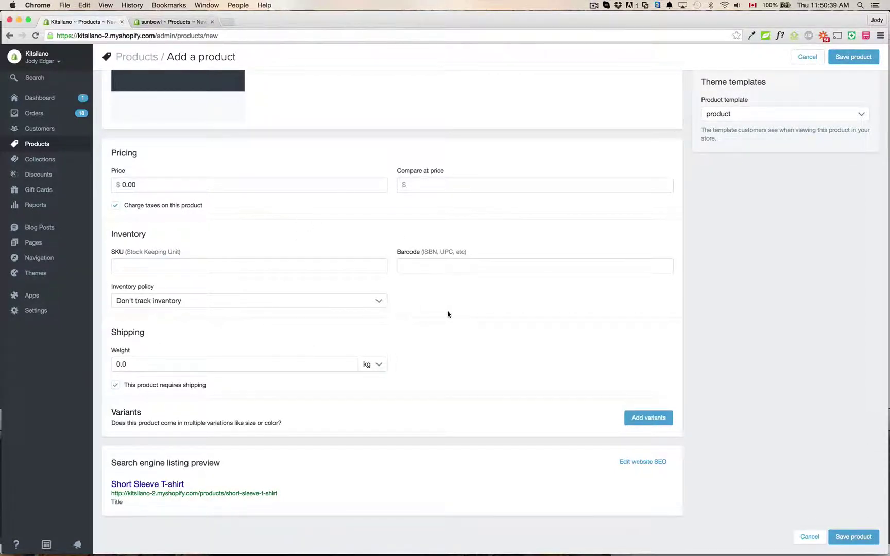
scroll(436, 335, up, 3)
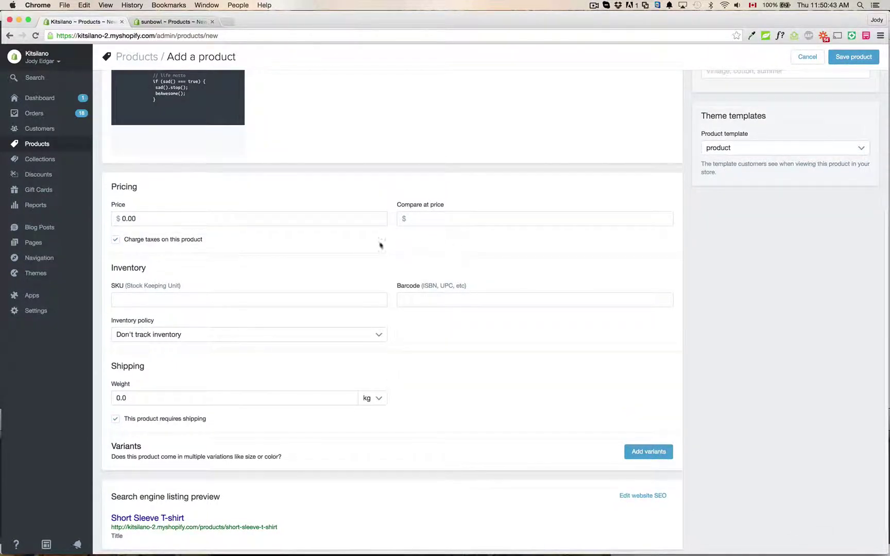
Step: Enable variants and add Color and Material option rows alongside Size
click(644, 452)
scroll(510, 408, down, 4)
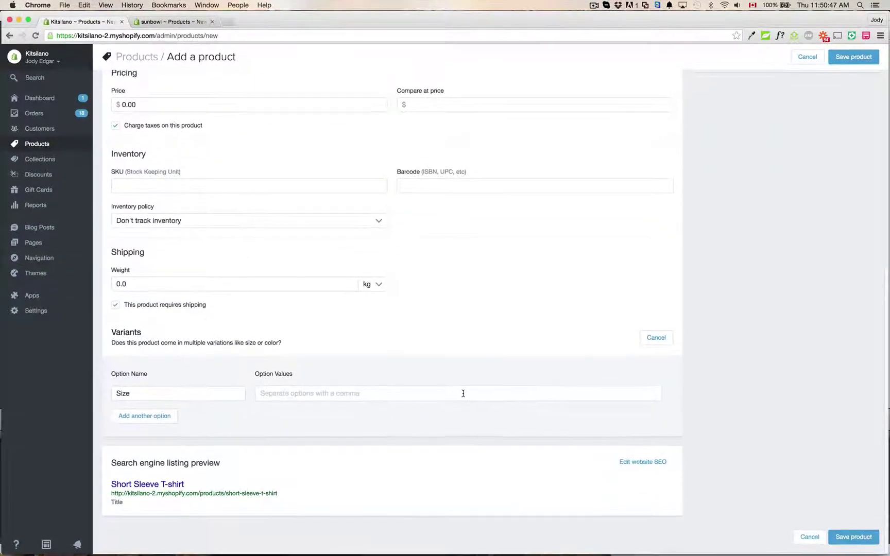
click(147, 416)
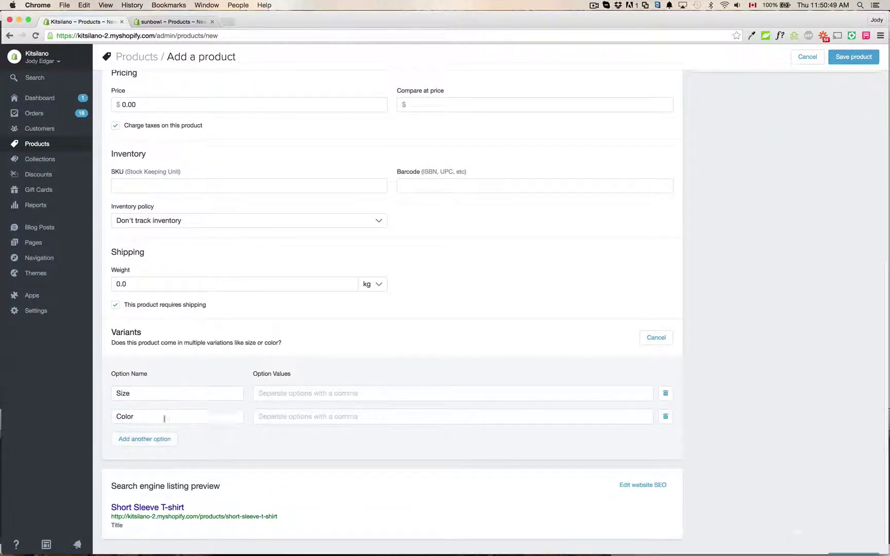
click(148, 441)
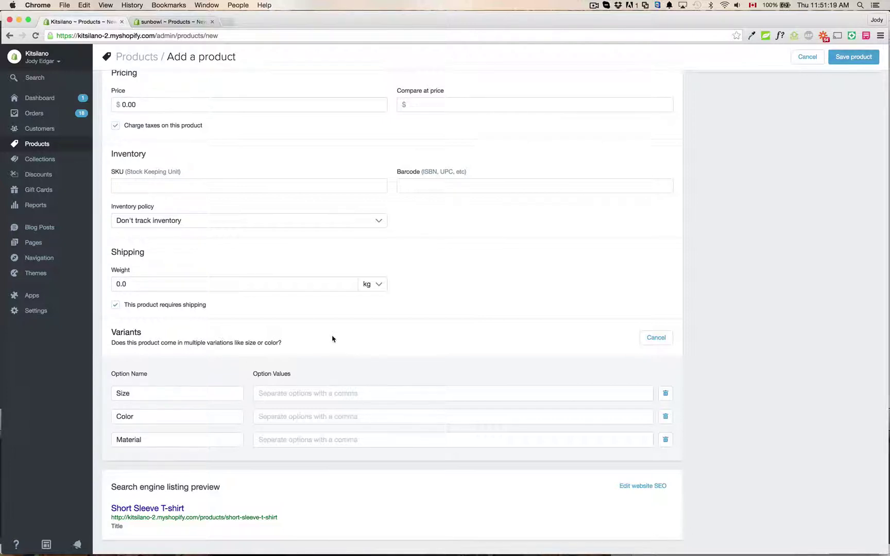
Step: Enter option values Small, Medium, Large; Blue, Red; and Cotton, Polyester
text(Small Medi)
key(BackSpace)
key(BackSpace)
key(BackSpace)
text(,)
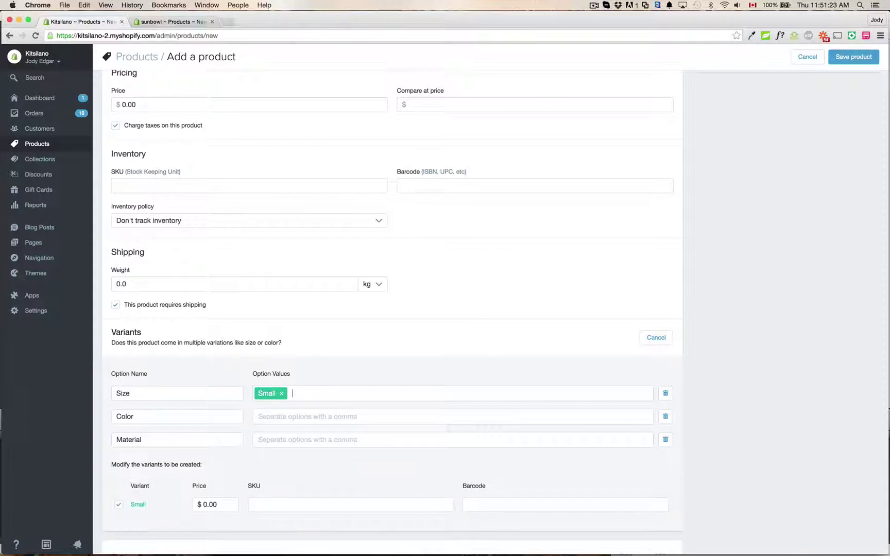
text(Medium,Large,)
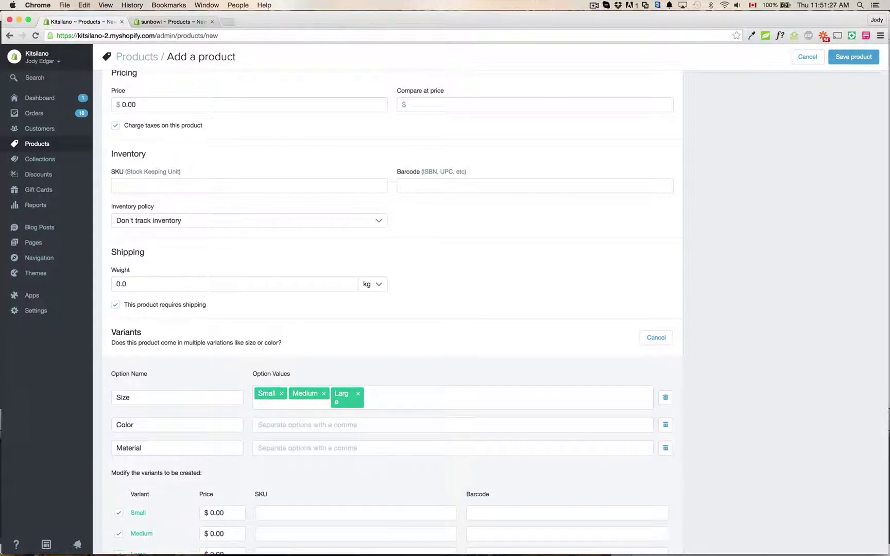
click(300, 425)
text(Blue,Red,)
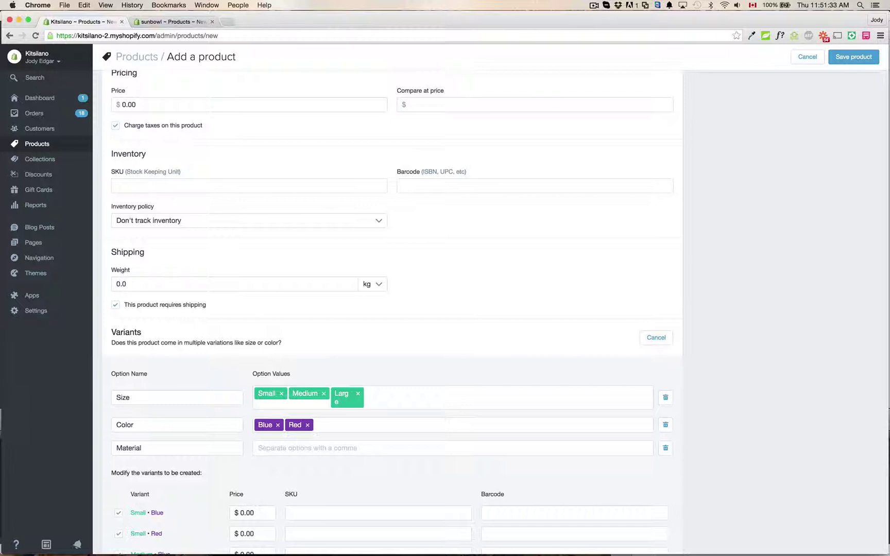
click(280, 452)
text(Cottom)
text(,Poly)
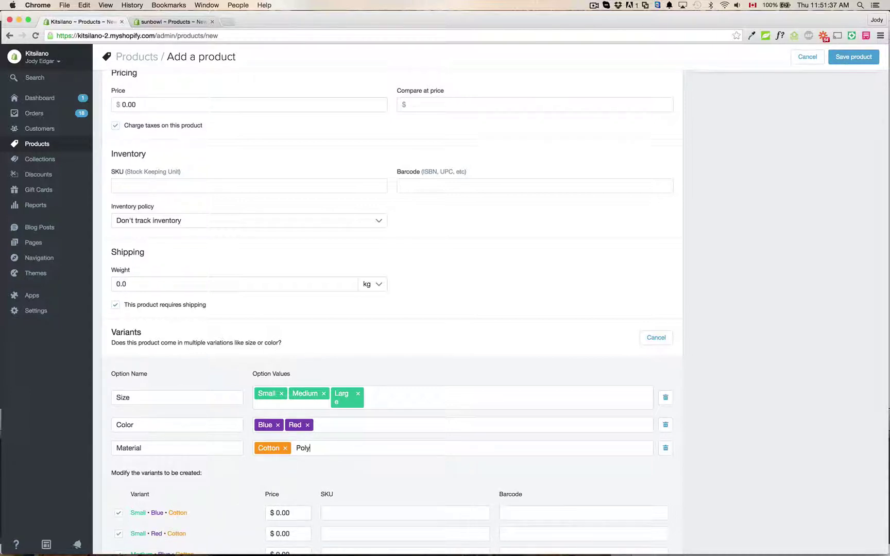
text(ester,)
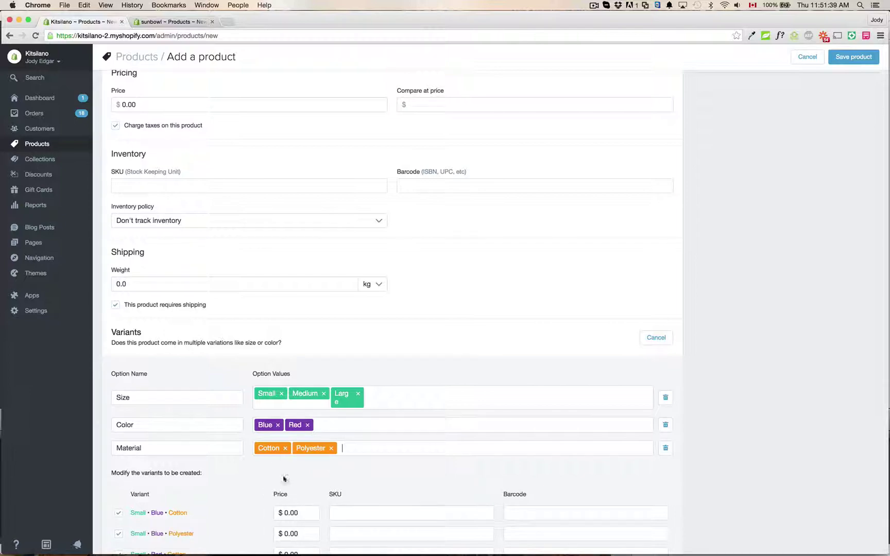
scroll(488, 454, left, 5)
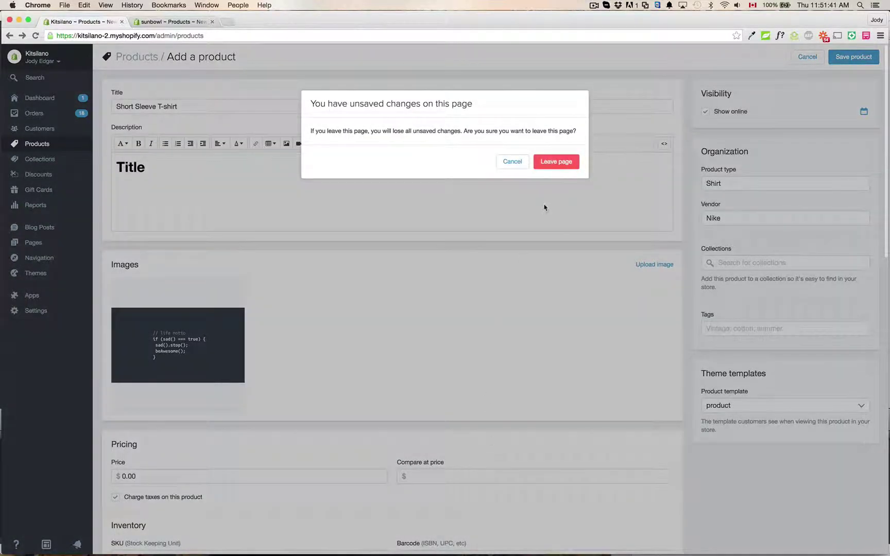
Step: Stay on the page and review the twelve Size/Color/Material variant rows priced $0.00
click(507, 164)
scroll(496, 304, down, 3)
scroll(496, 303, down, 10)
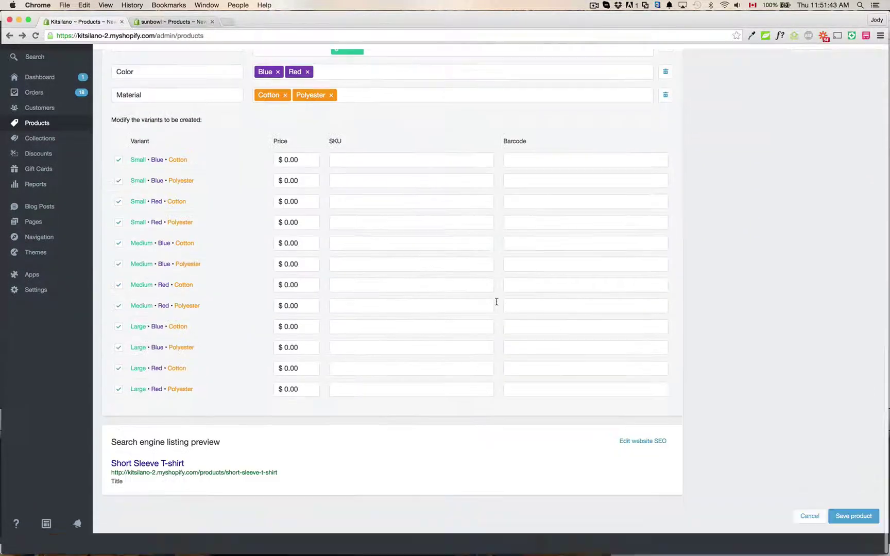
scroll(496, 303, up, 2)
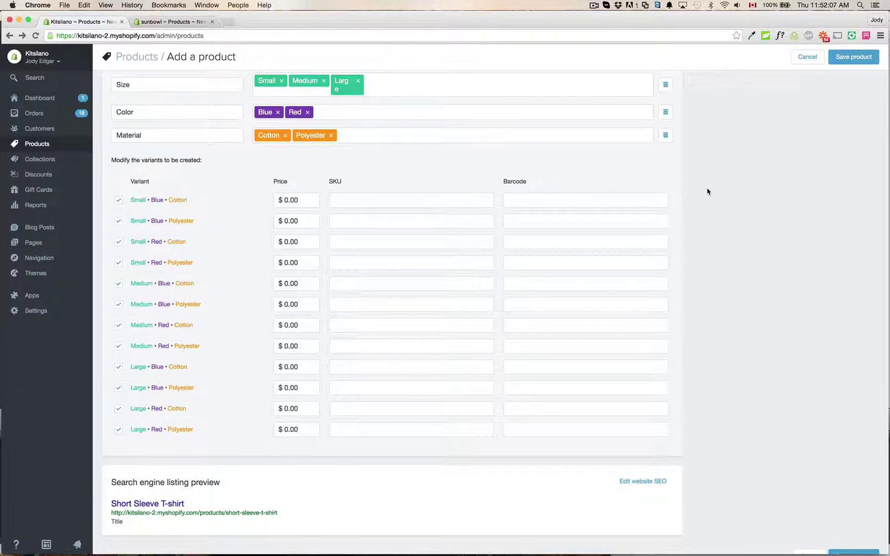
scroll(707, 191, down, 2)
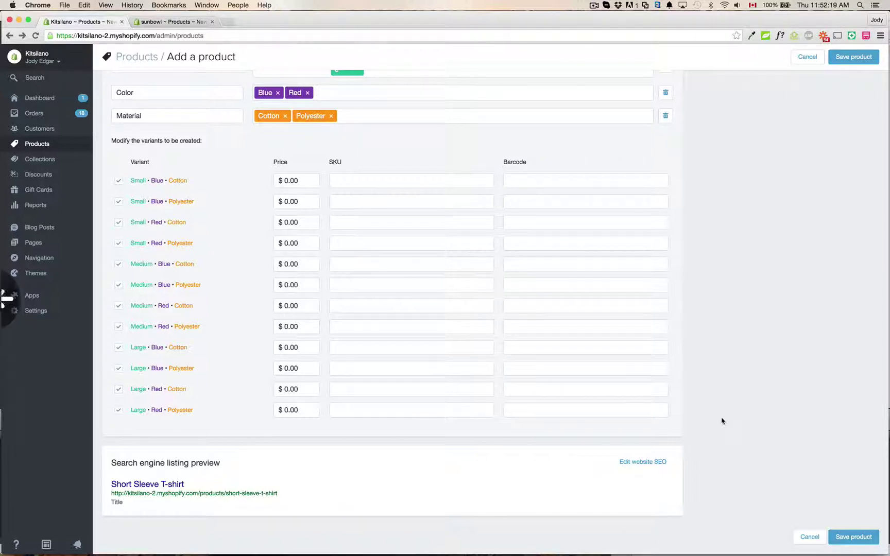
Step: Change the SEO meta description to 'Great shirt for outdoors and for sports.' and check the short-sleeve-t-shirt handle
click(644, 462)
scroll(560, 459, down, 5)
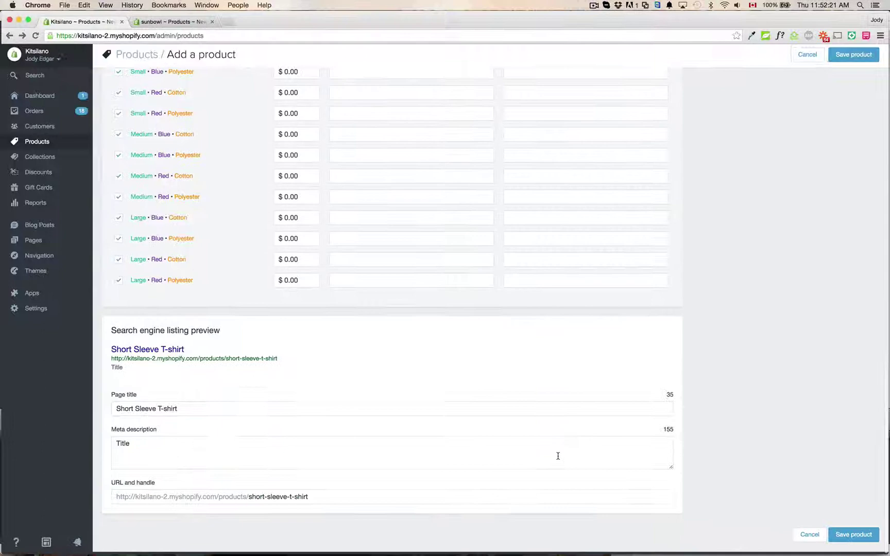
triple_click(313, 462)
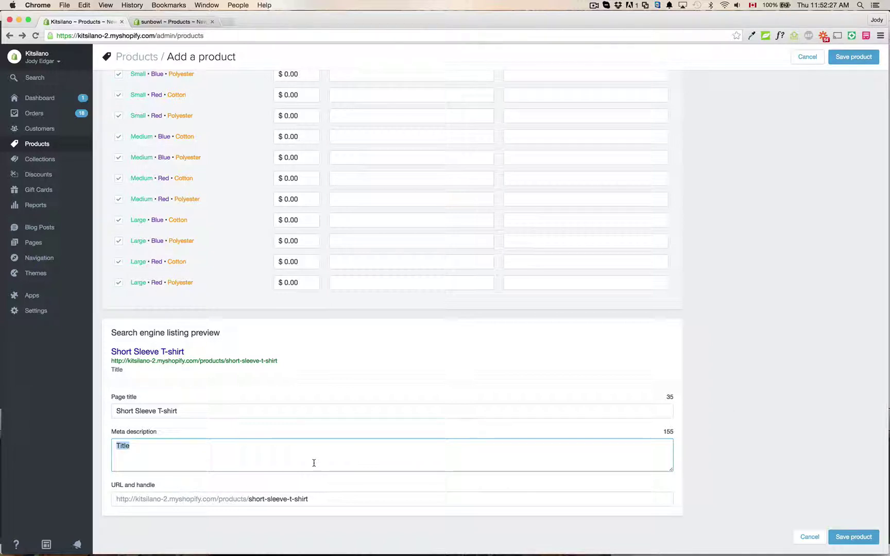
text(Greatshi)
key(BackSpace)
key(BackSpace)
key(BackSpace)
text(shirt for outdoors and for )
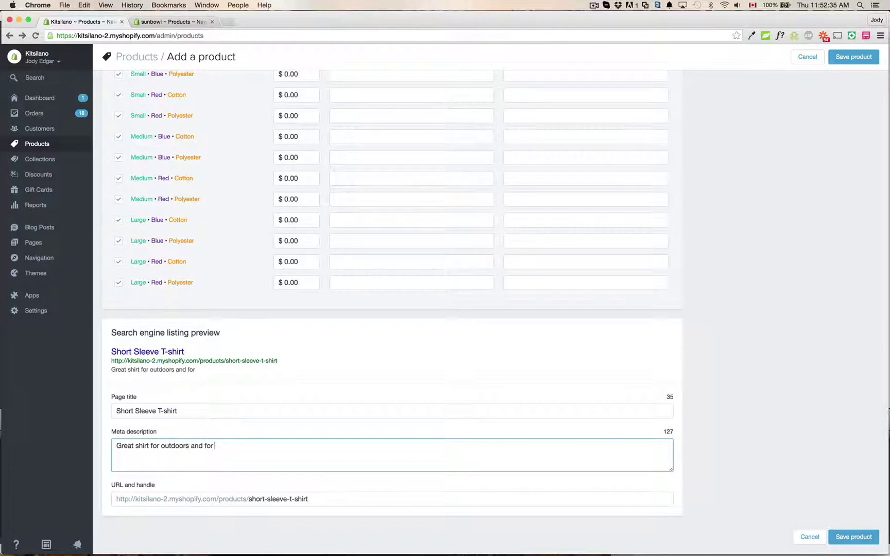
text(sports.)
click(701, 387)
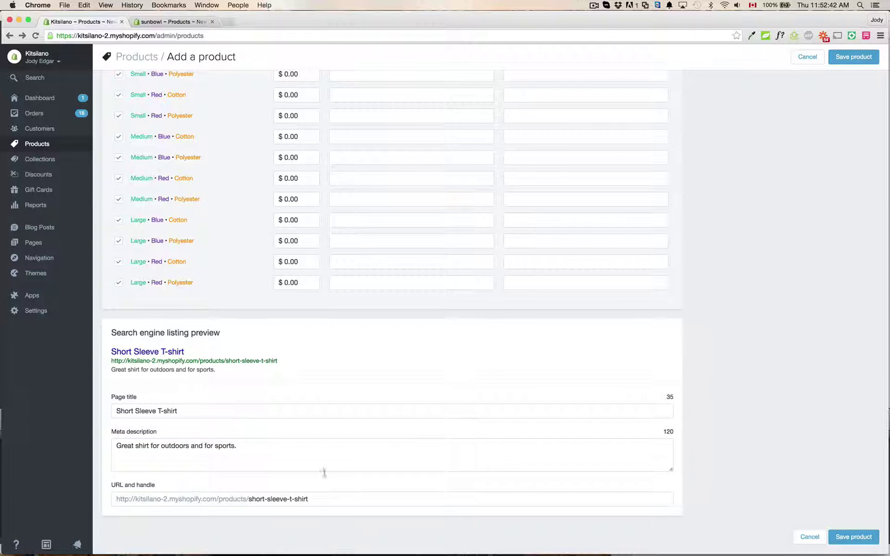
click(321, 500)
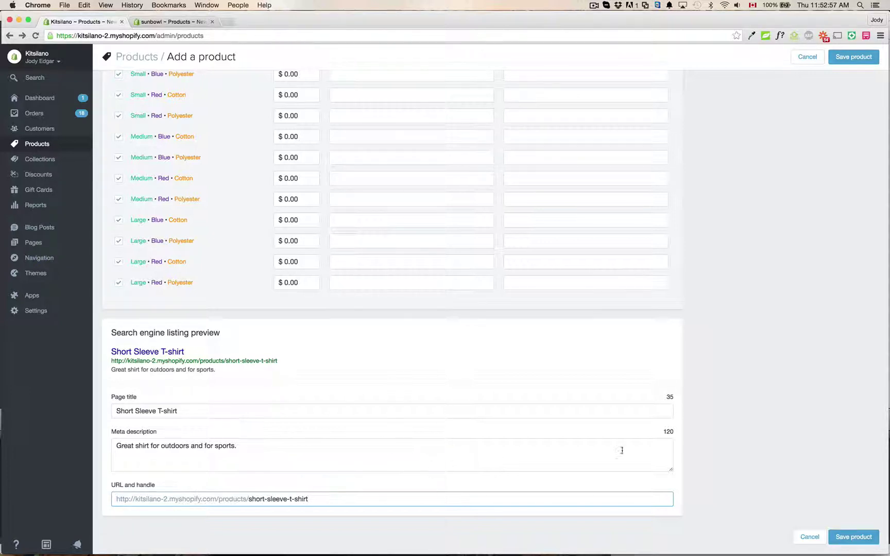
Step: Save the T-shirt and assign the code-wallpaper image to the Small and Medium Blue Cotton variants
click(852, 537)
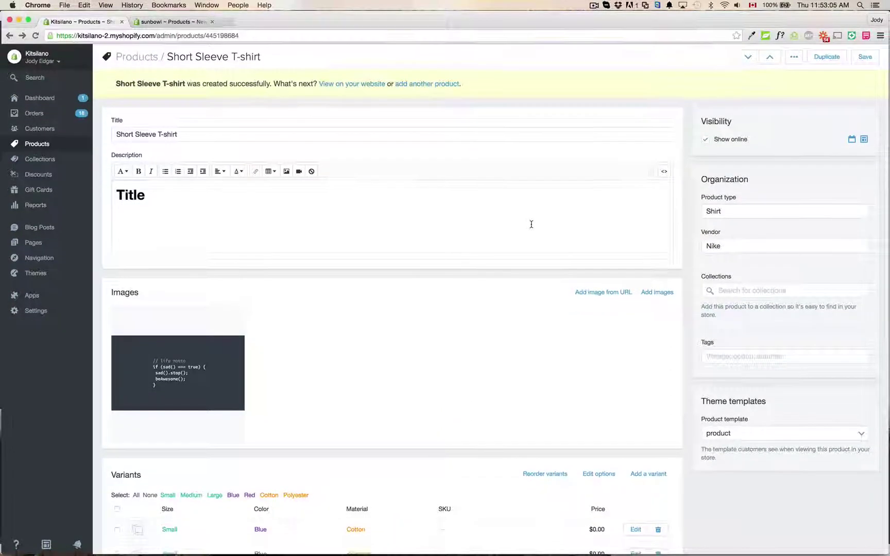
scroll(530, 224, down, 8)
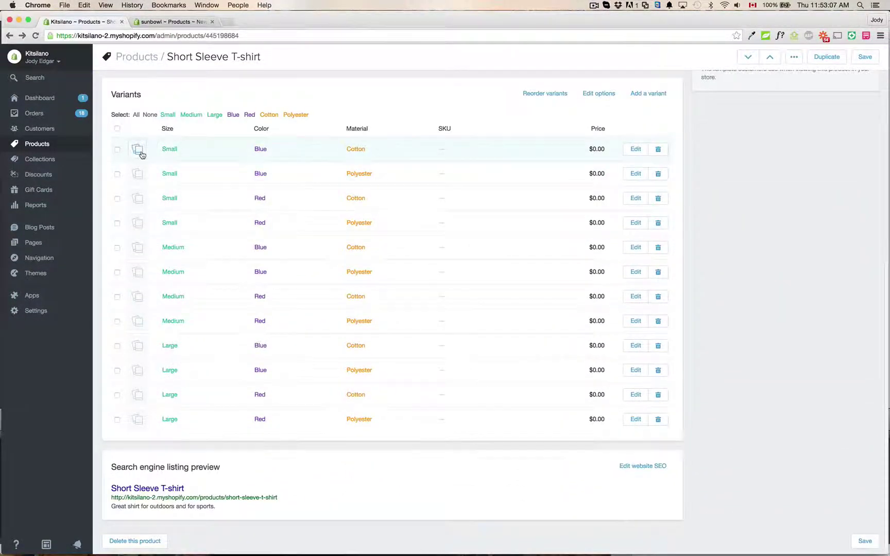
click(142, 153)
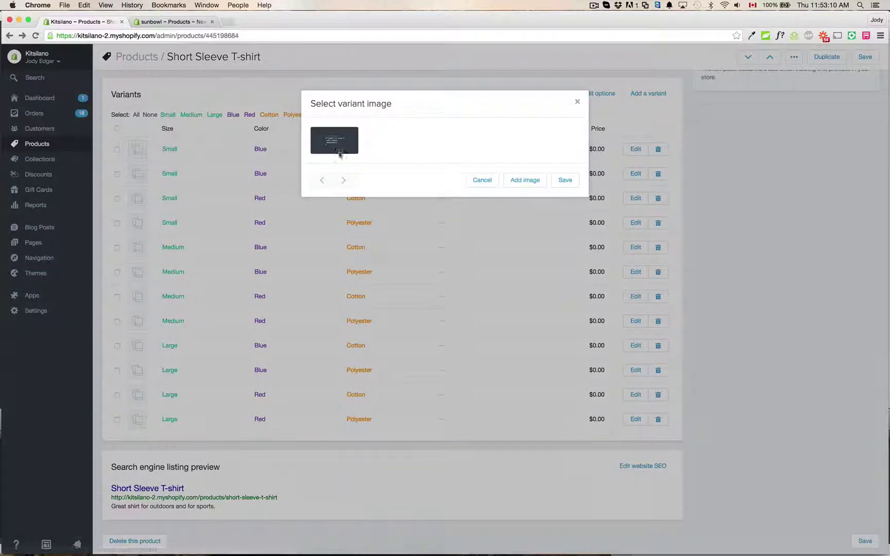
click(340, 147)
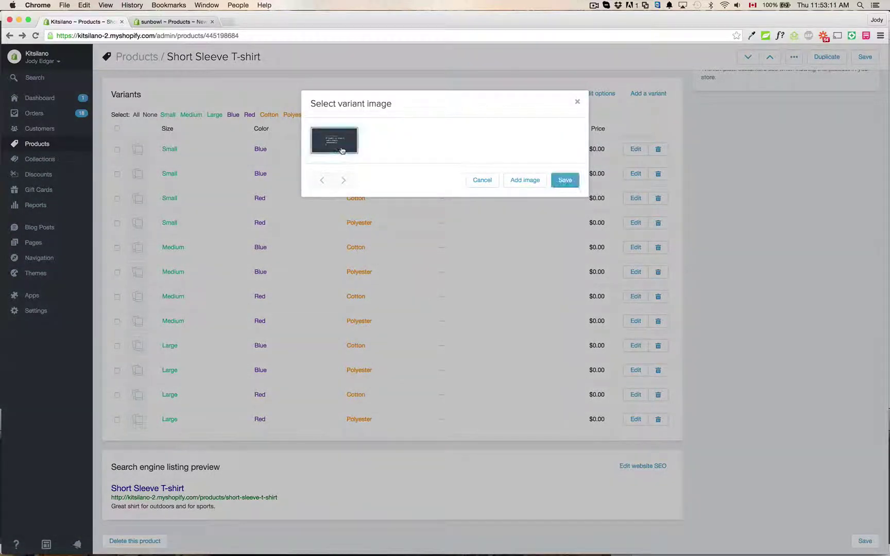
click(564, 181)
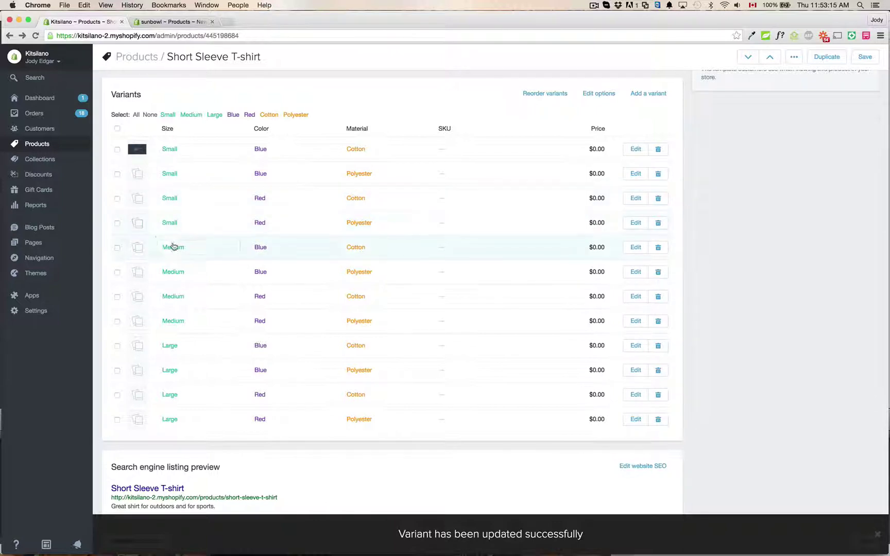
click(135, 255)
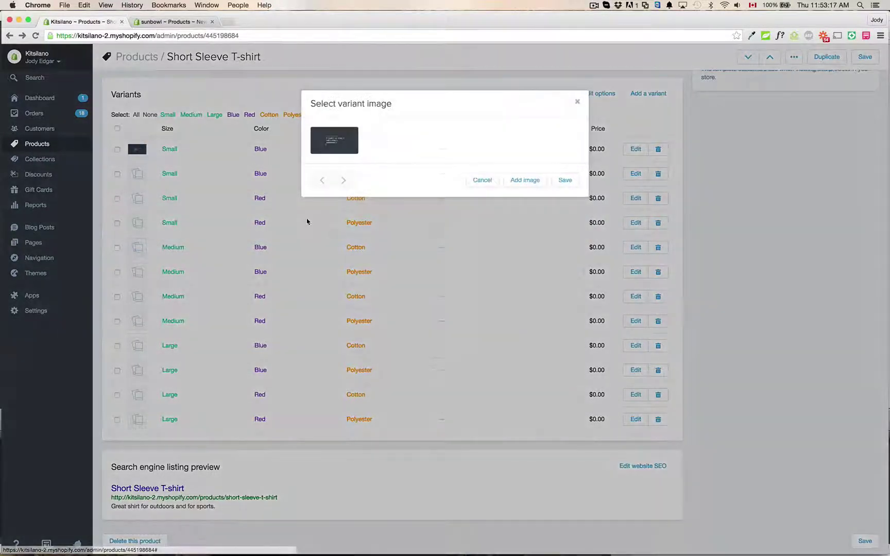
click(335, 146)
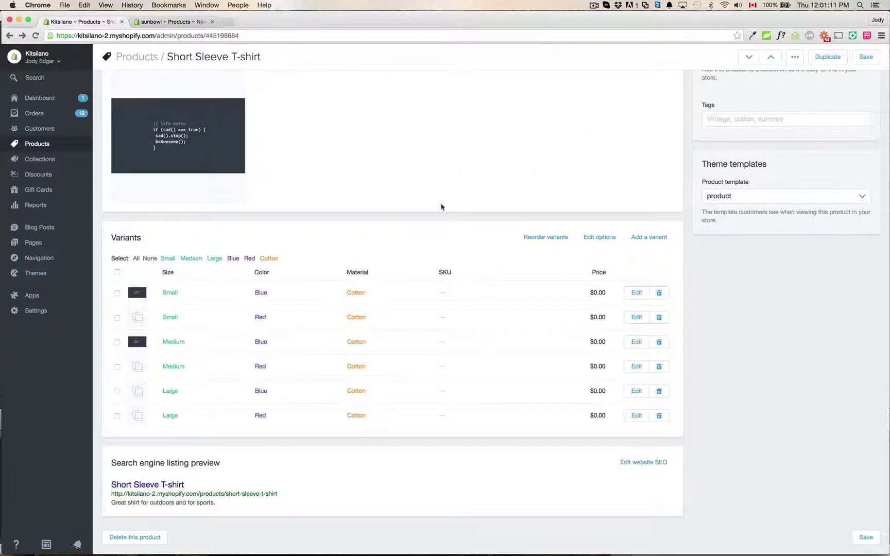
Step: Look over the sunbowl store's new-product form
click(193, 24)
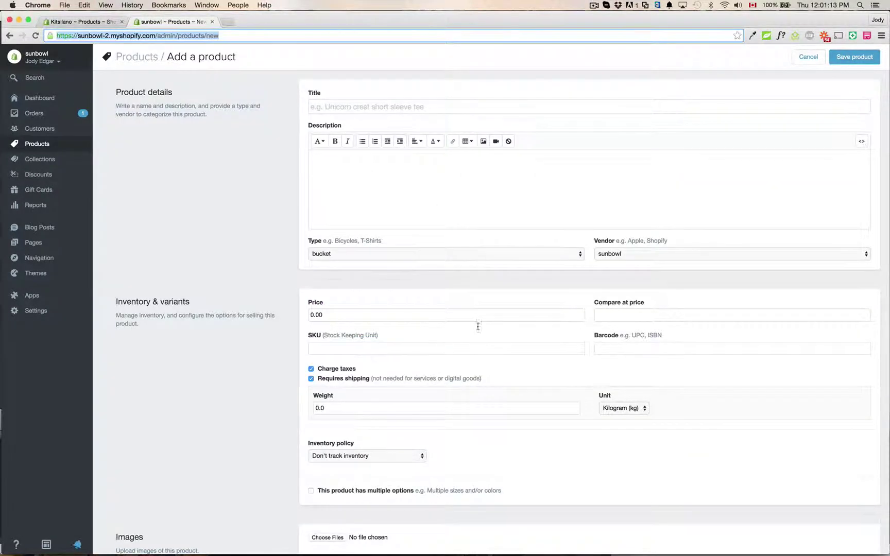
scroll(501, 340, down, 2)
scroll(500, 340, down, 1)
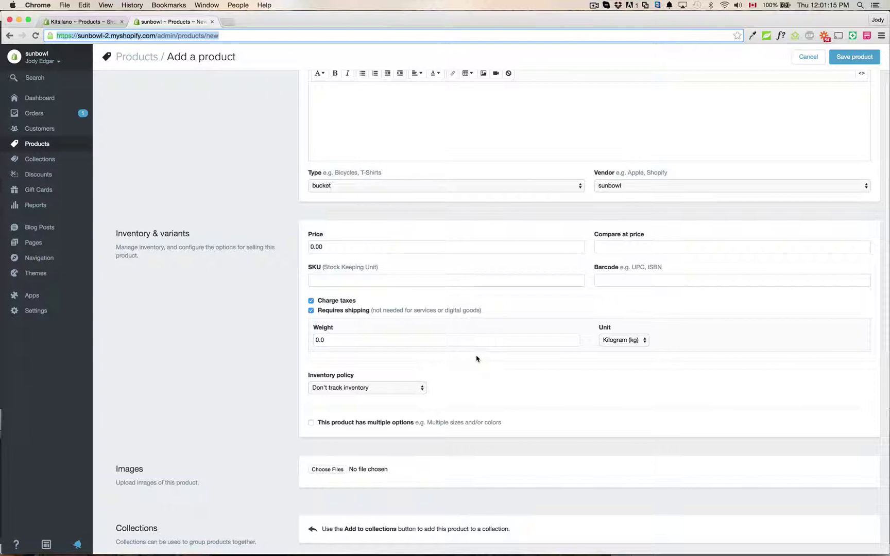
Step: Back in the Kitsilano store, view the Small Blue Cotton variant's details, then return to the Short Sleeve T-shirt product
click(92, 22)
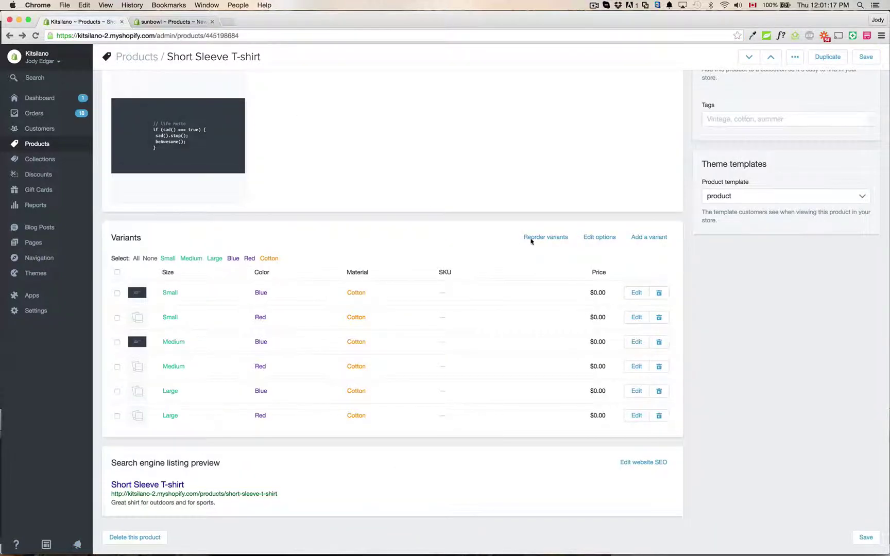
click(638, 293)
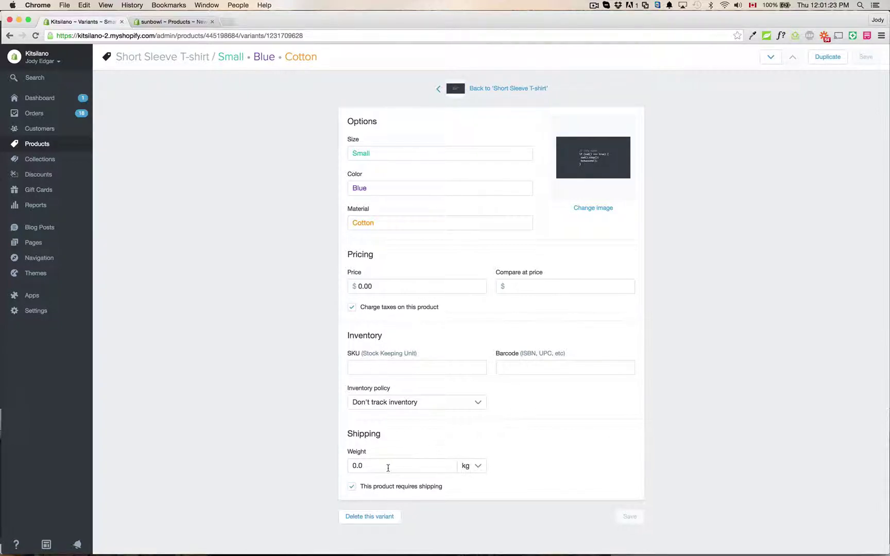
click(437, 93)
scroll(545, 210, down, 3)
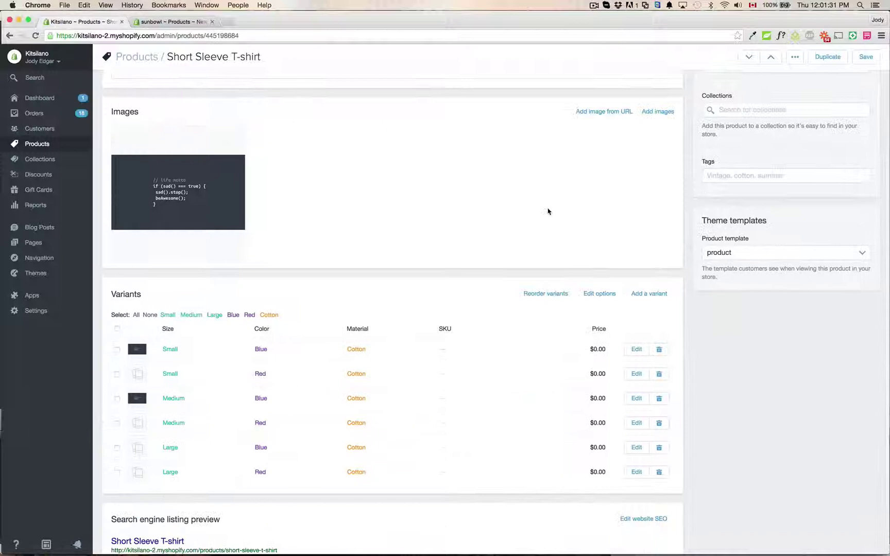
scroll(548, 211, down, 2)
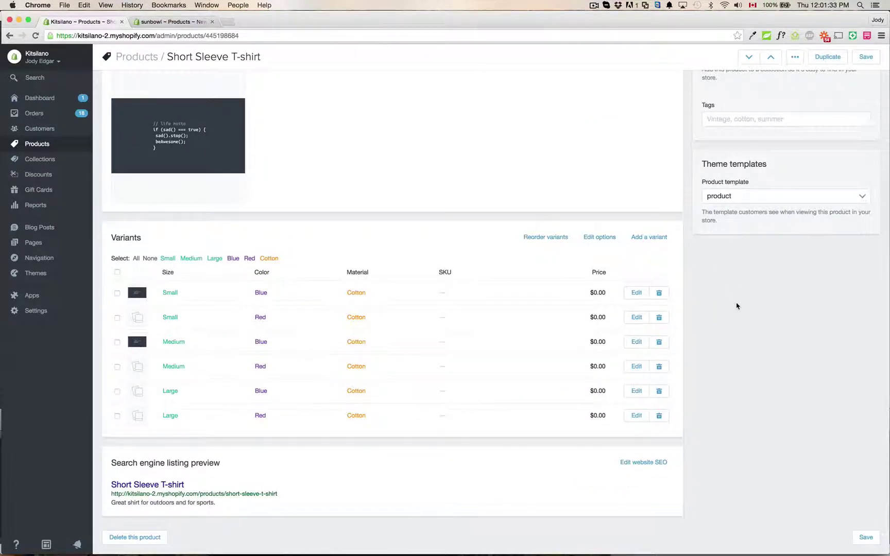
scroll(736, 305, up, 5)
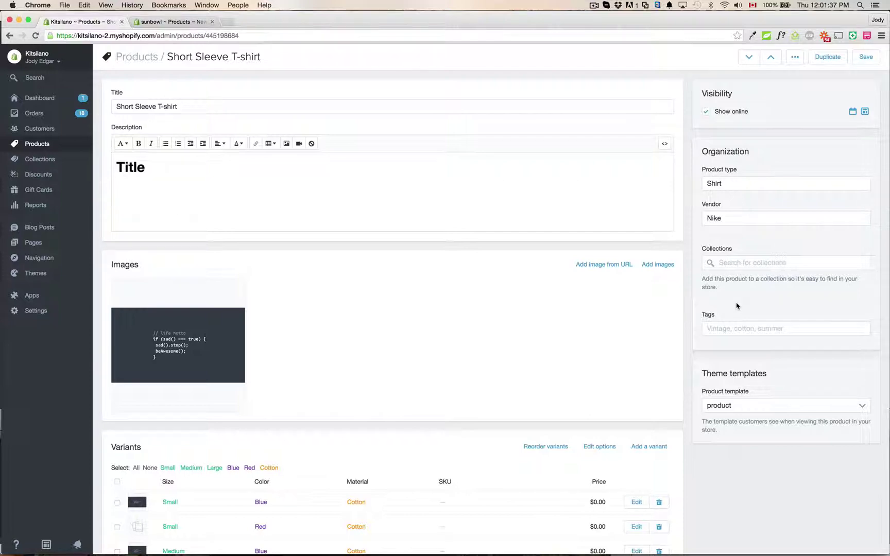
scroll(736, 306, down, 5)
scroll(736, 306, up, 5)
drag(887, 280, 318, 291)
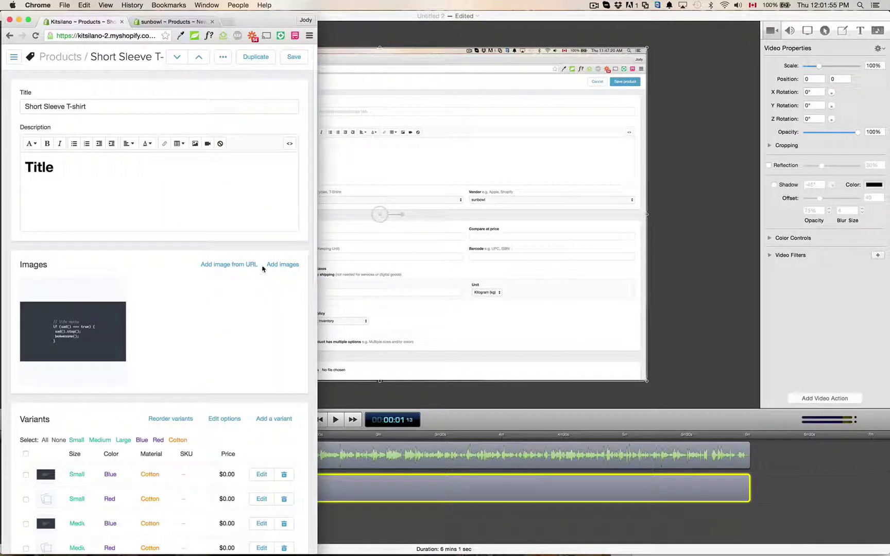
scroll(262, 267, down, 15)
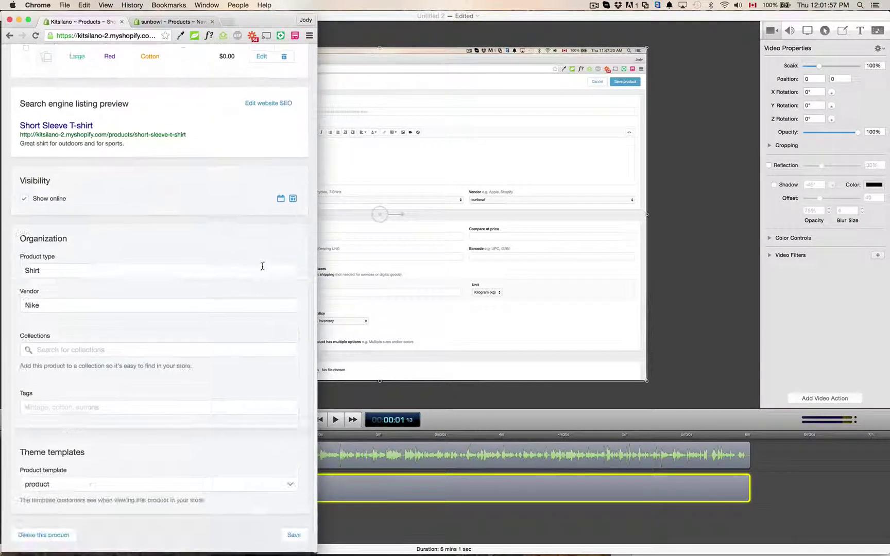
scroll(263, 265, up, 15)
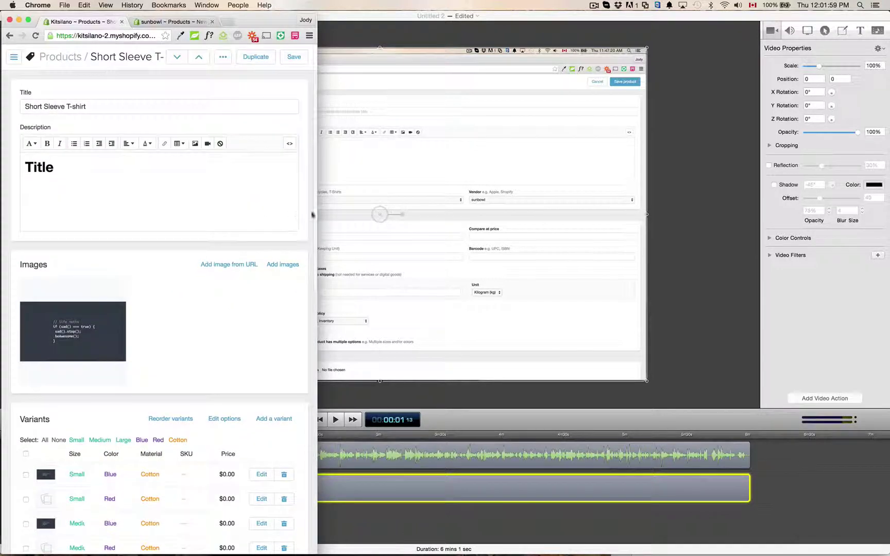
click(14, 56)
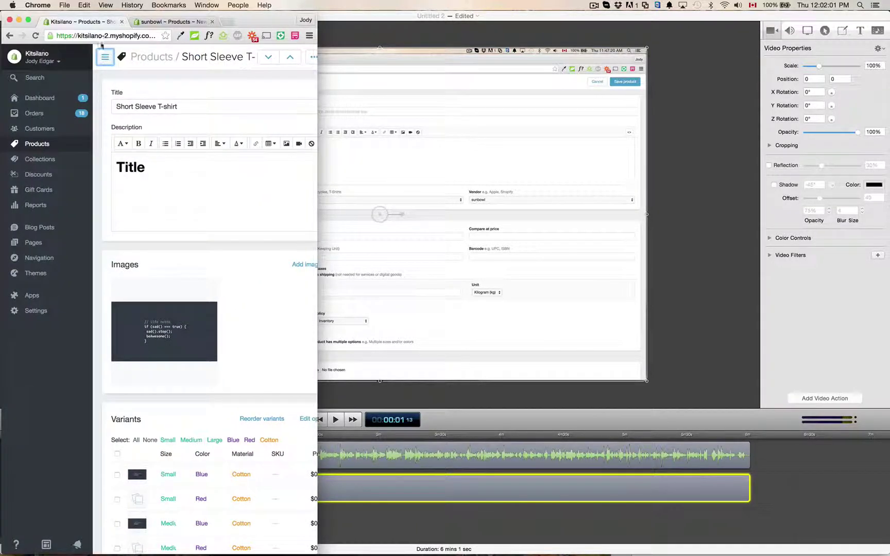
click(105, 57)
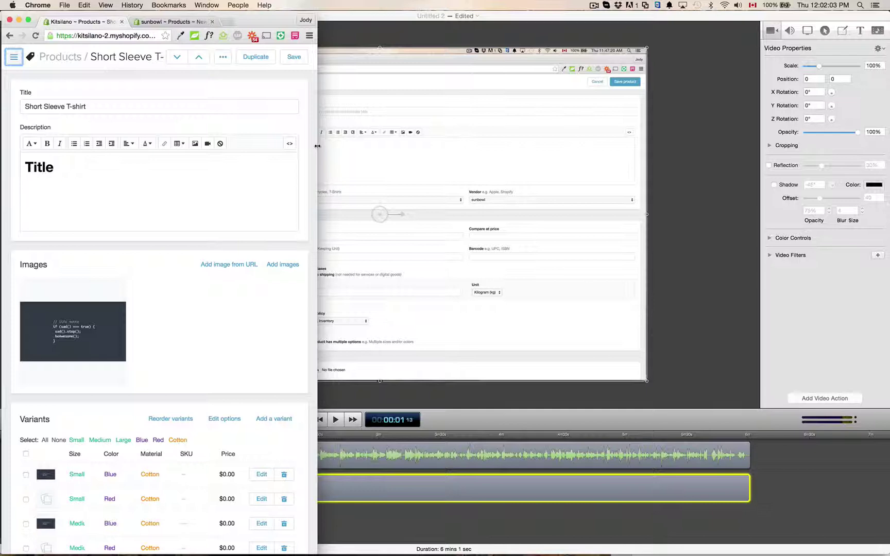
drag(317, 146, 887, 122)
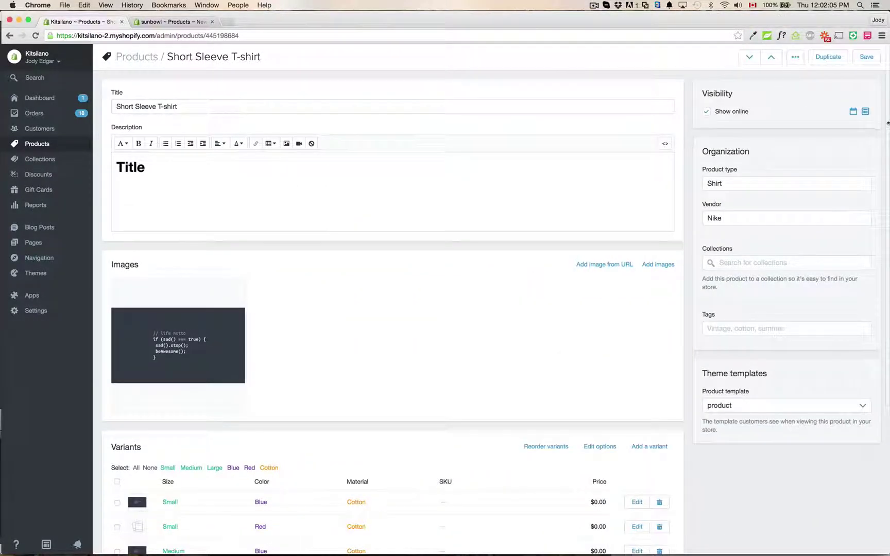